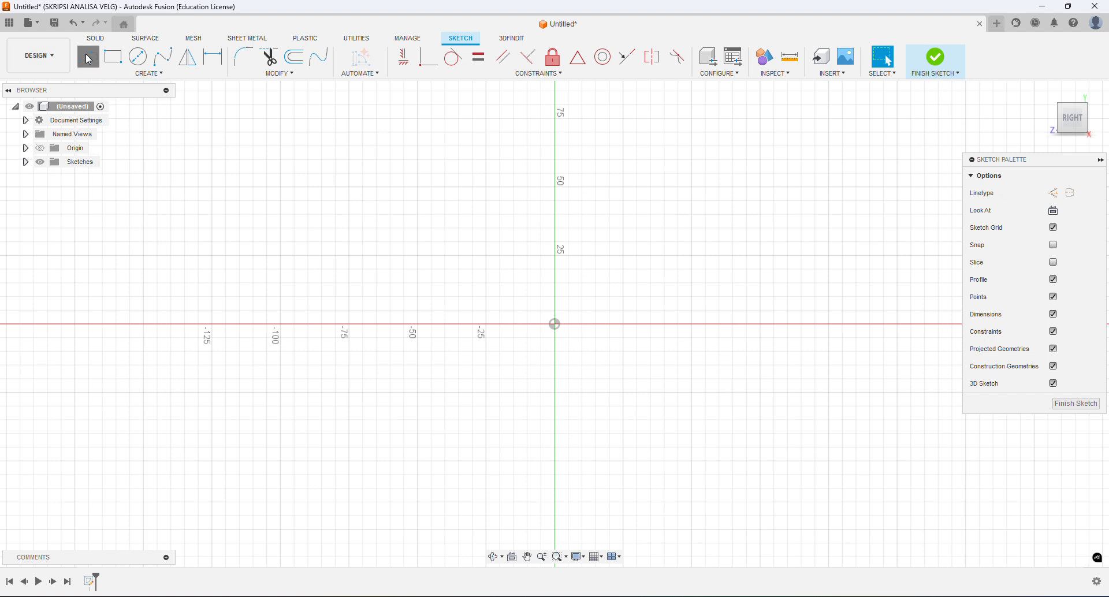
- Draw a 27 mm horizontal line above and to the left of the sketch origin
click(246, 225)
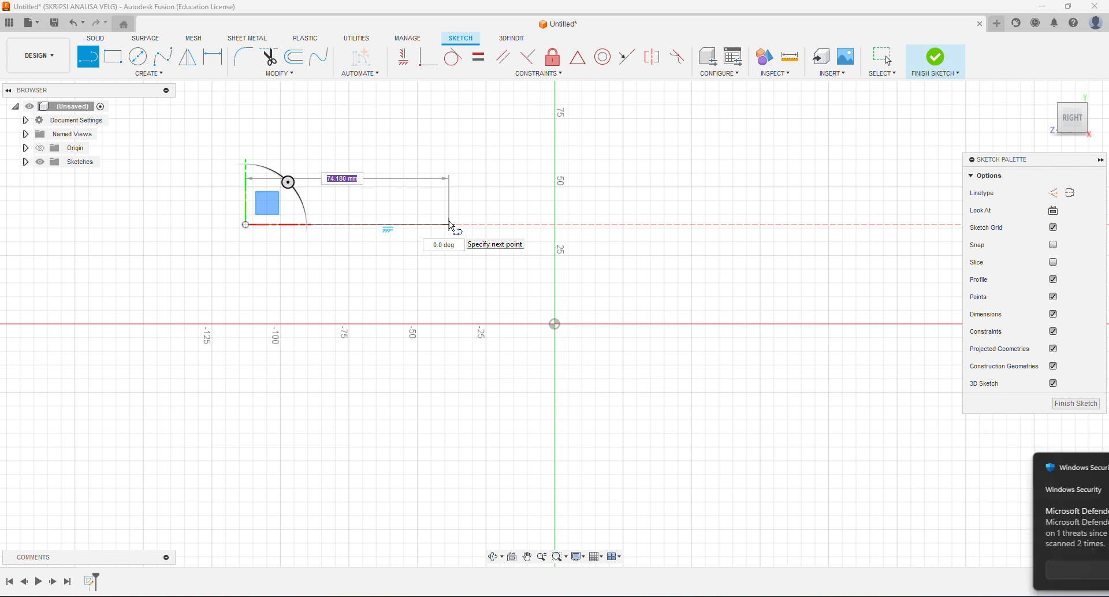
text(27)
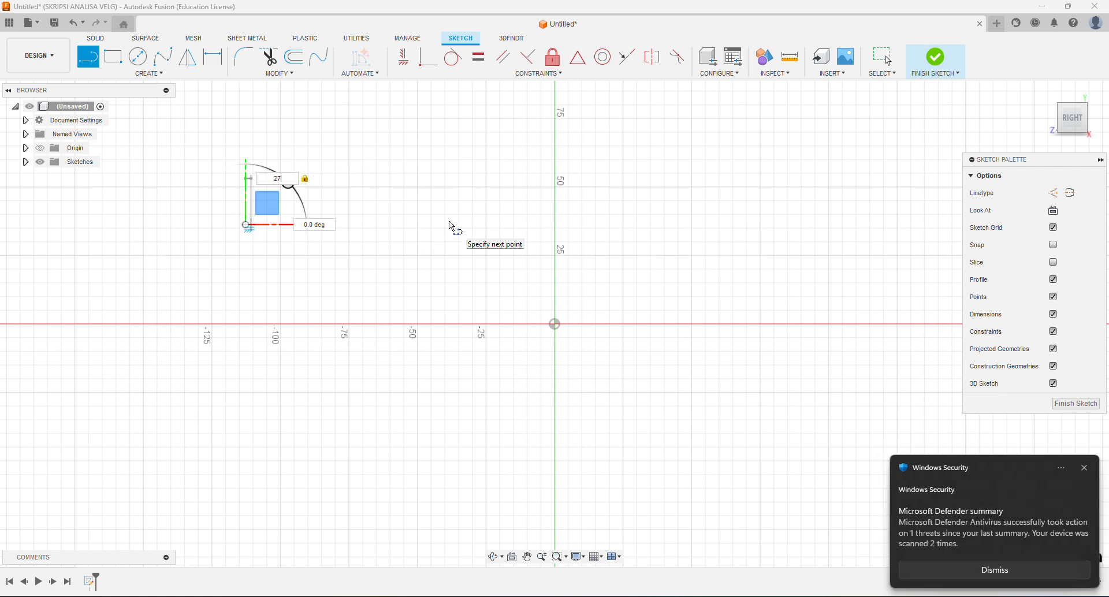
key(Return)
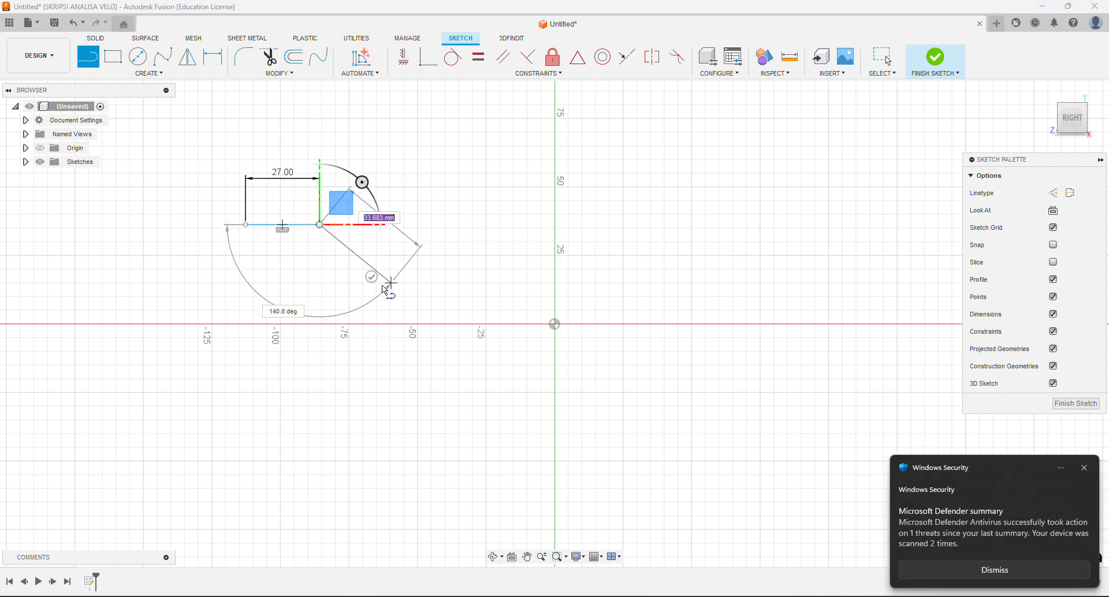
right_click(319, 298)
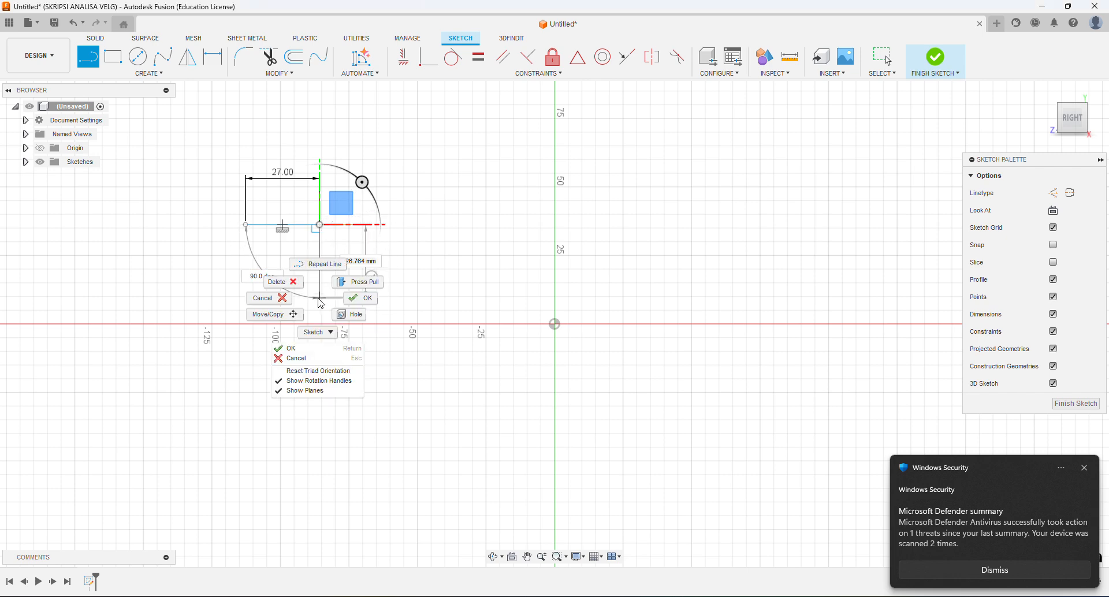
click(358, 298)
- Offset the 27 mm horizontal line downward by 16.5/2 mm
scroll(275, 245, up, 3)
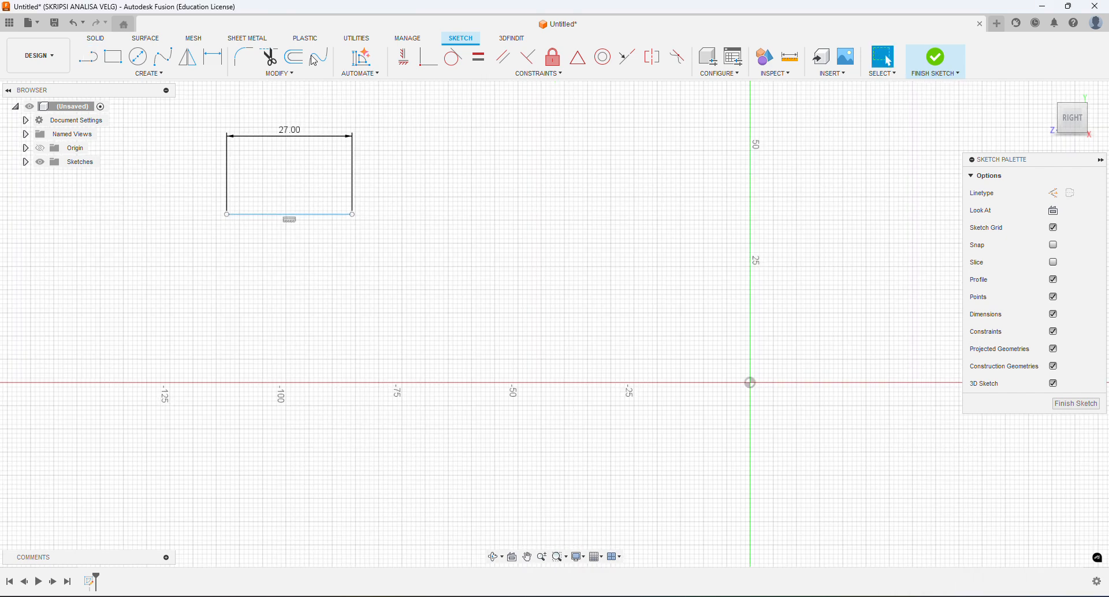
click(294, 62)
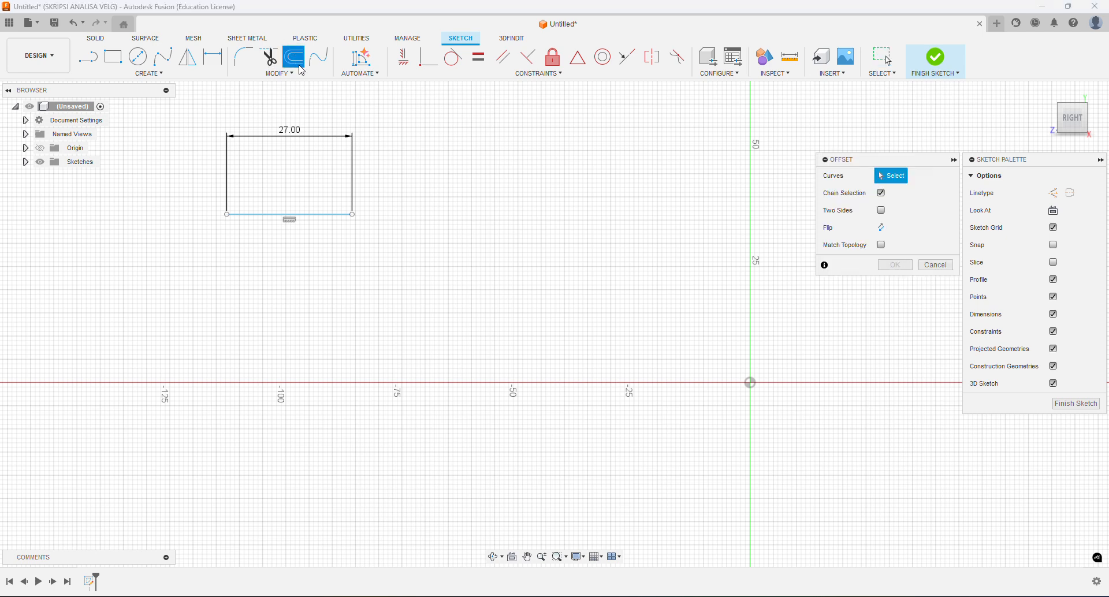
click(326, 215)
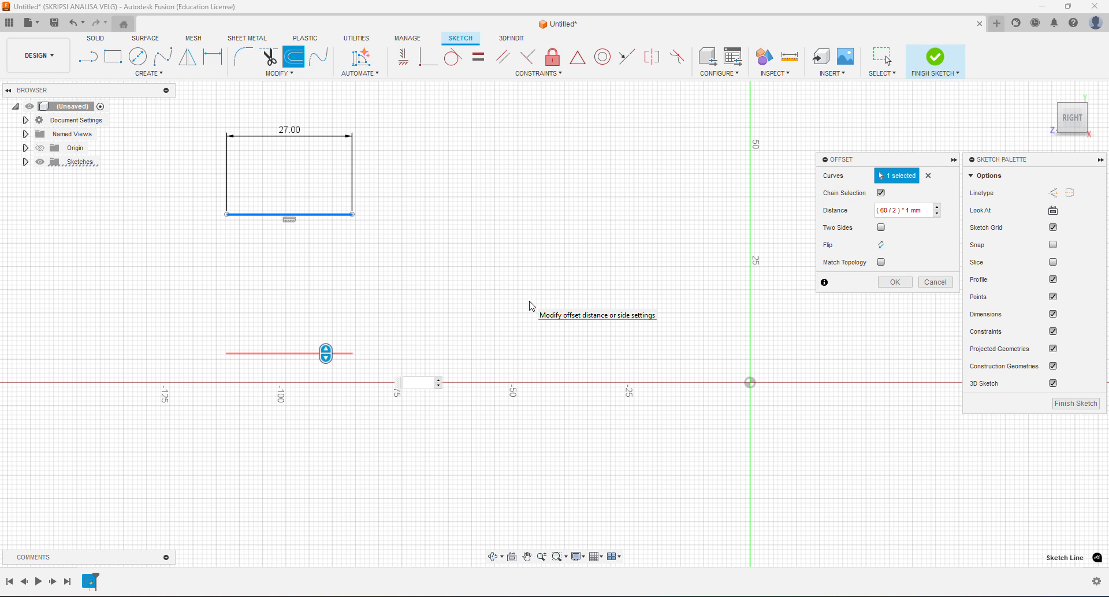
text(16)
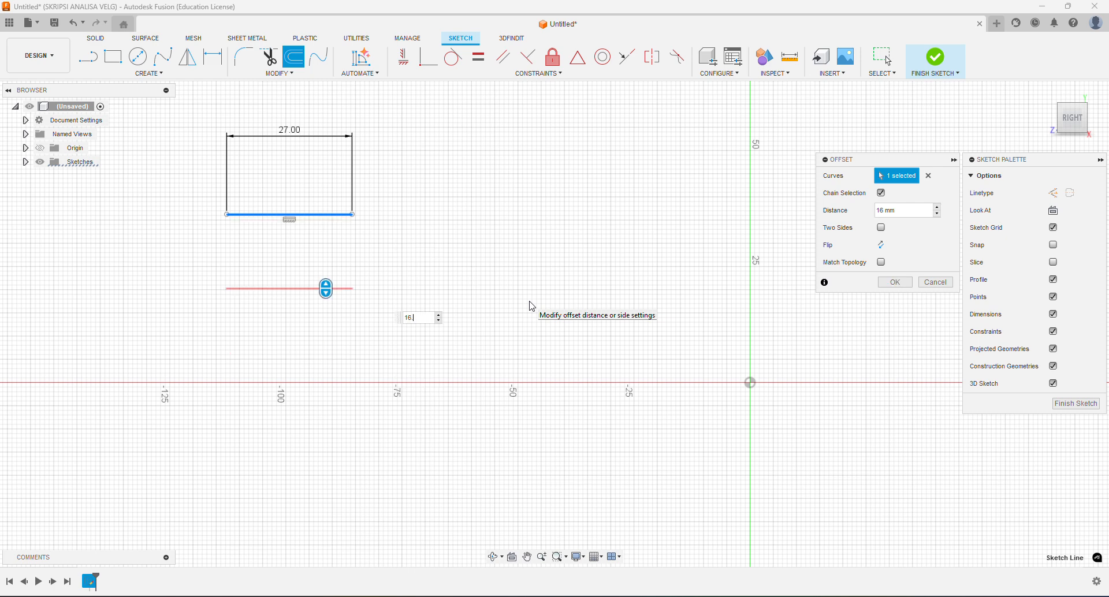
text(.5/2)
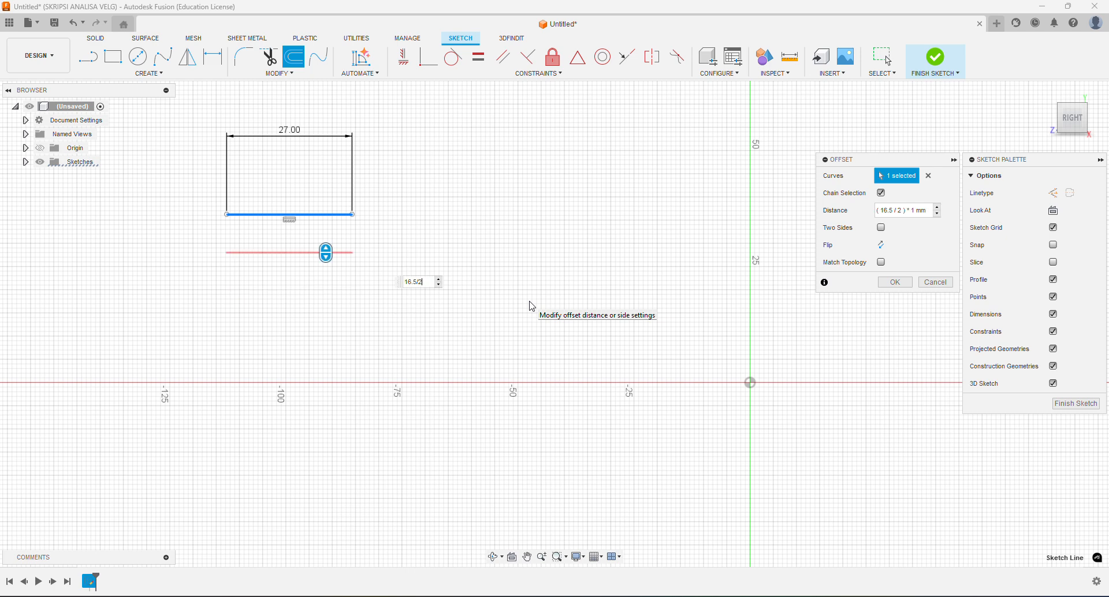
click(890, 283)
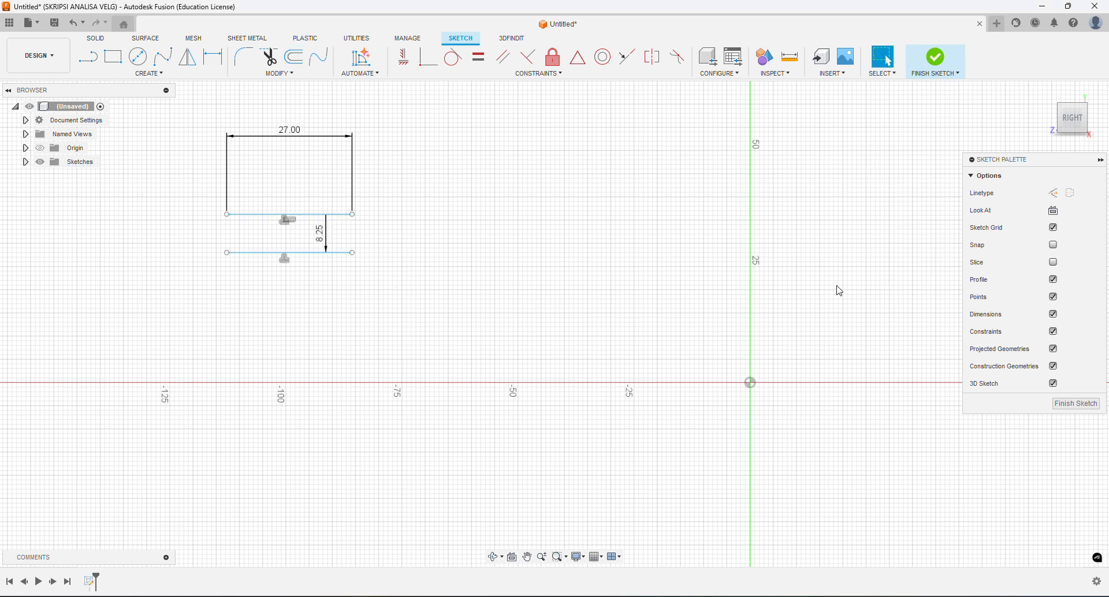
- From the upper line's right end, draw a 30 mm vertical line downward and a 14 mm horizontal line to the left
scroll(191, 240, up, 2)
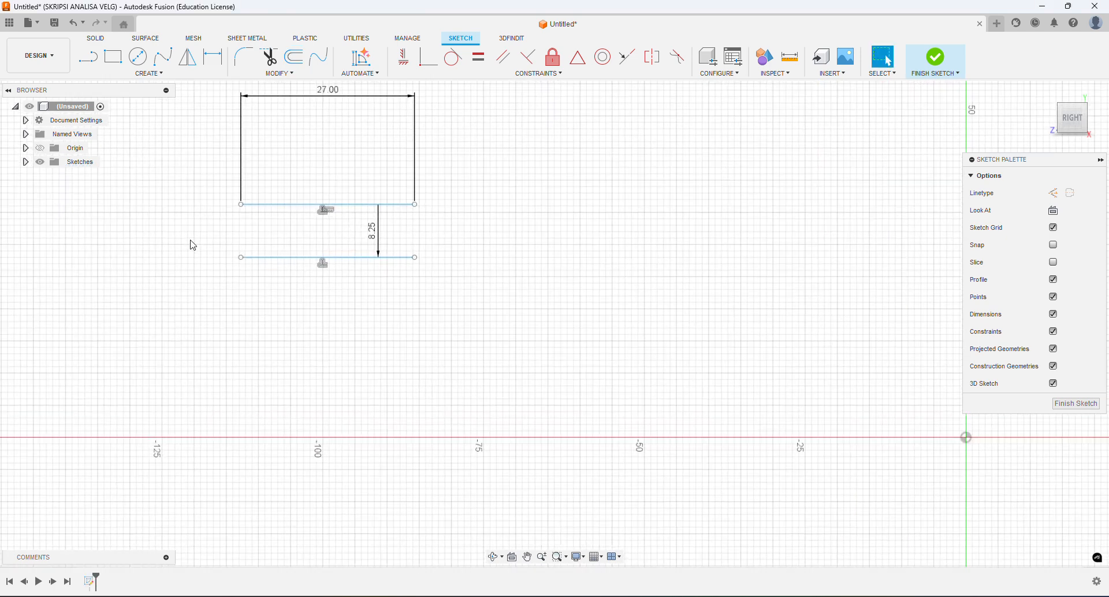
click(87, 56)
click(417, 205)
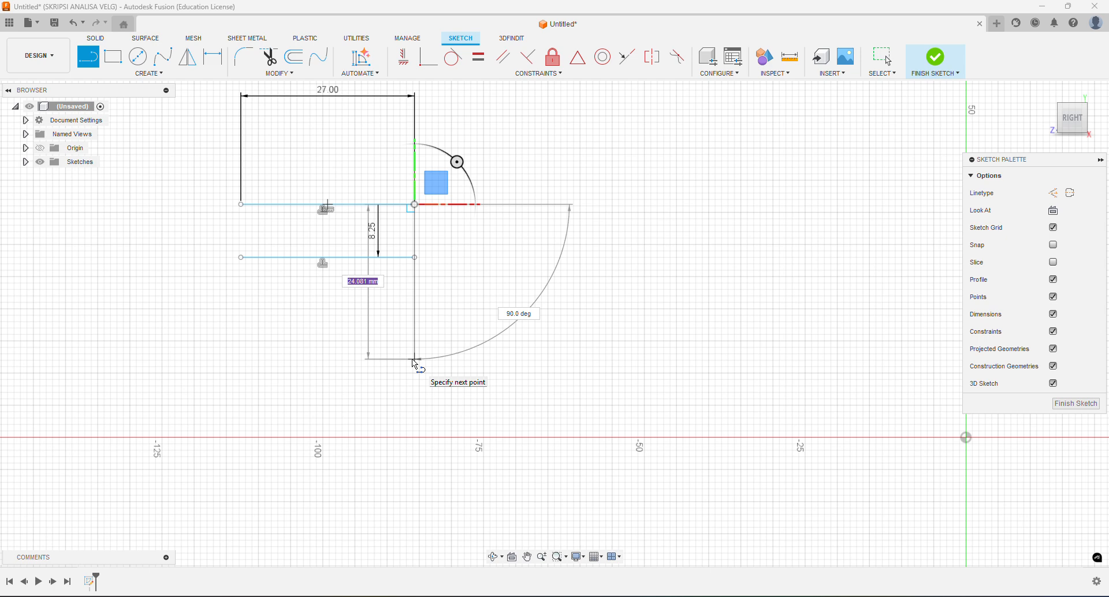
text(3)
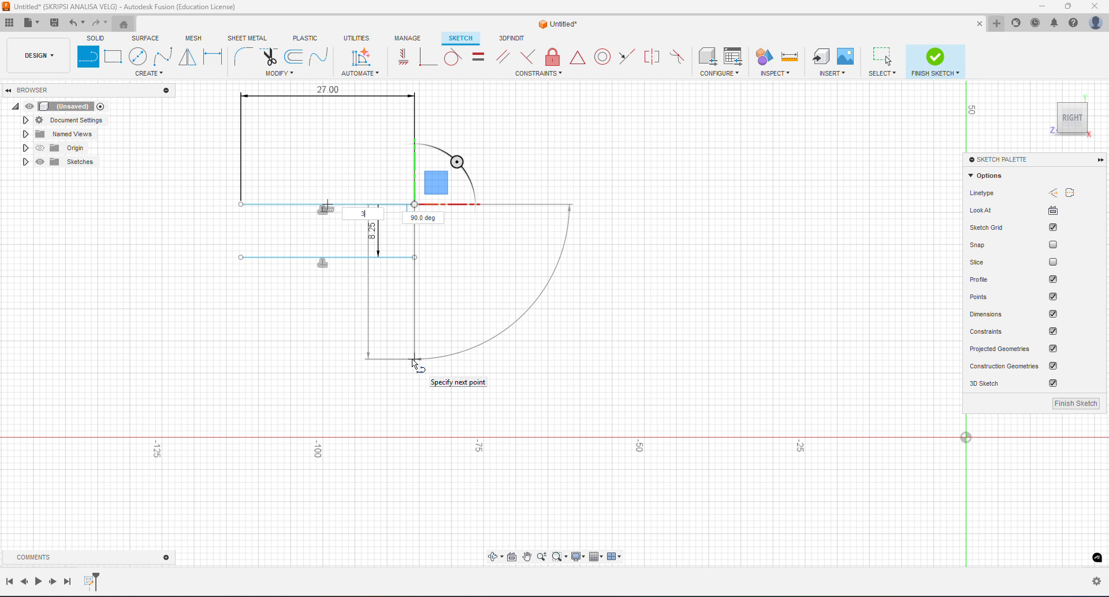
text(0)
key(Return)
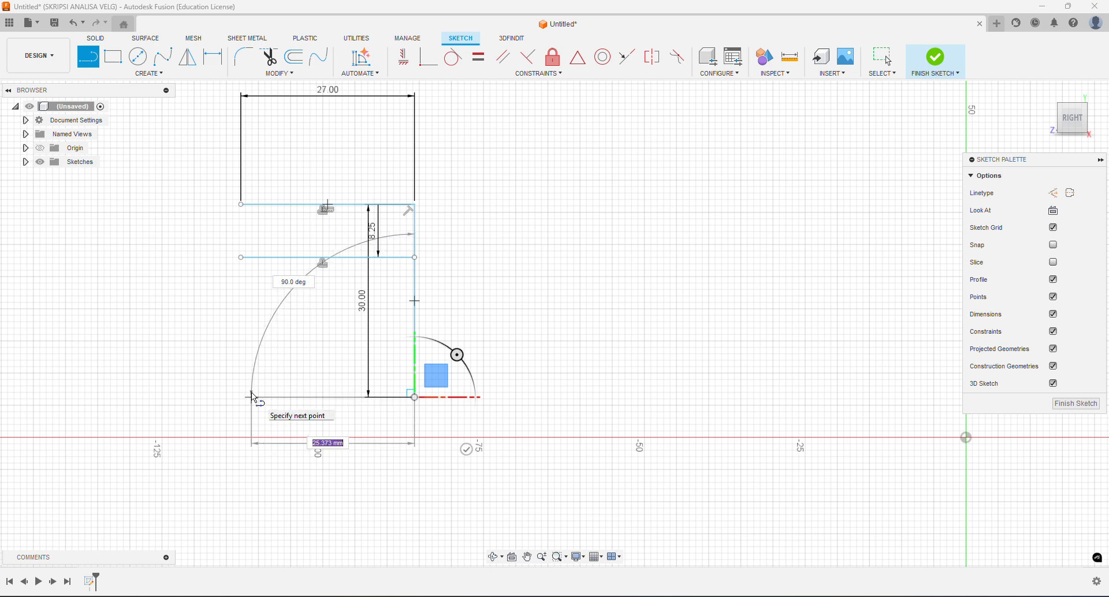
text(14)
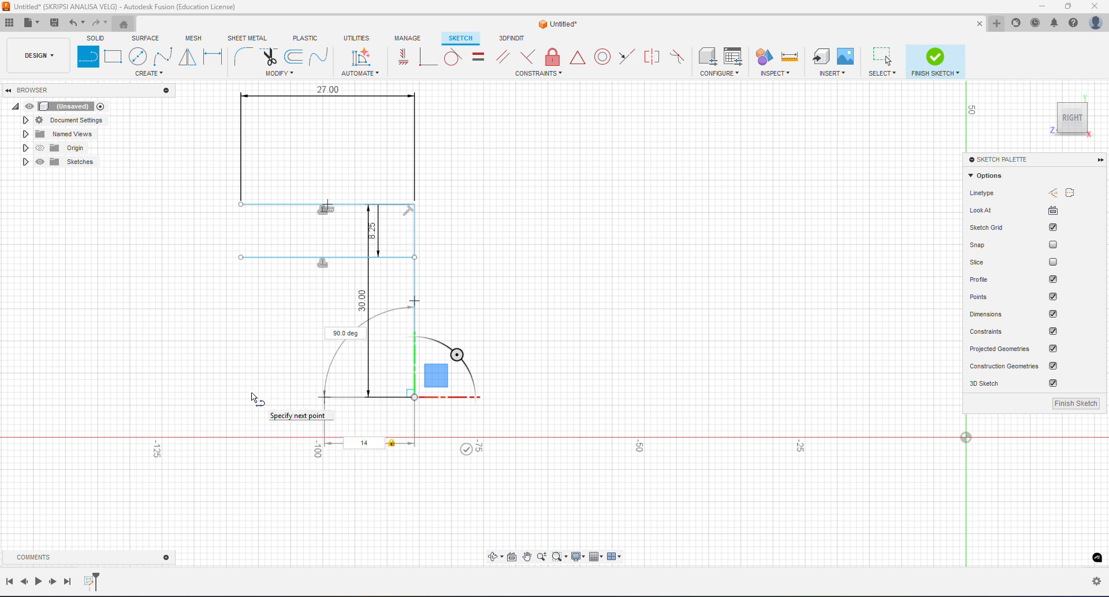
key(Return)
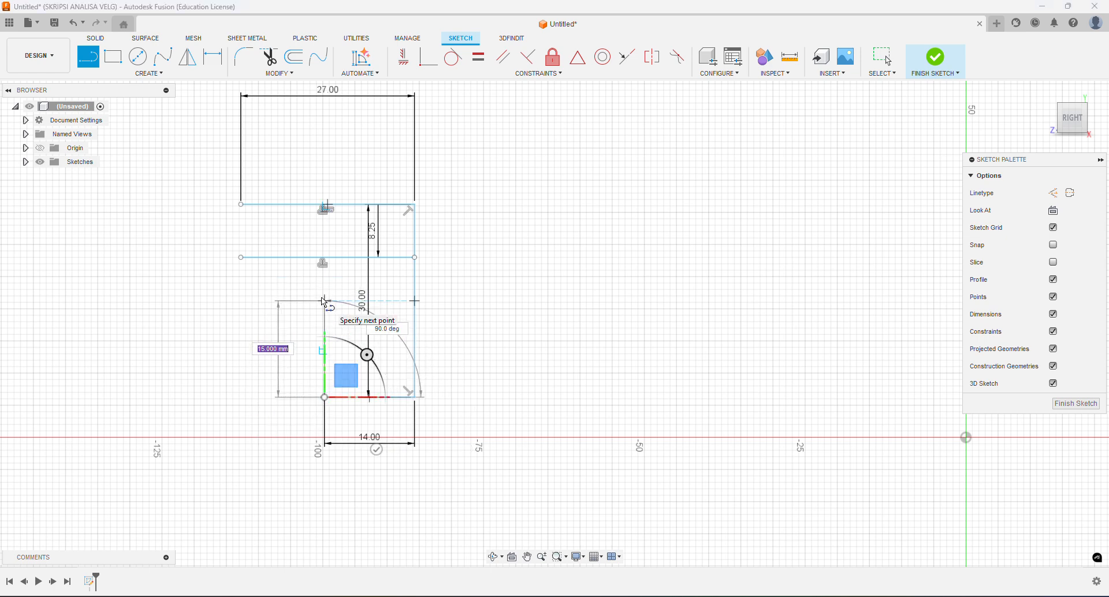
- Continue with a 15 mm line upward, a horizontal line left to below the offset line's left end, and a vertical line closing the profile there
text(15)
key(Return)
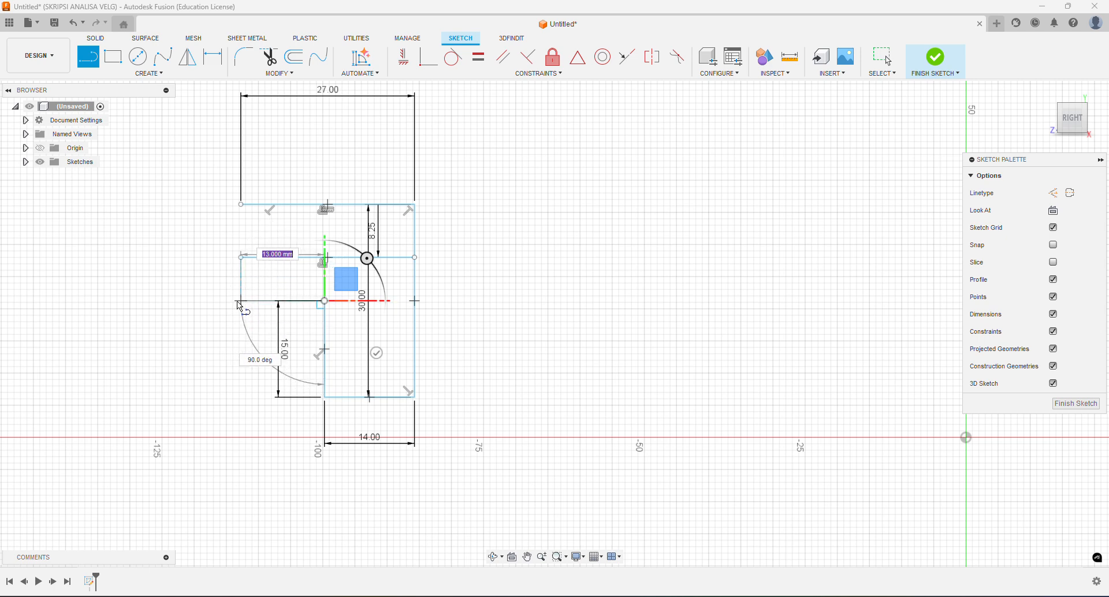
click(242, 301)
scroll(252, 267, up, 6)
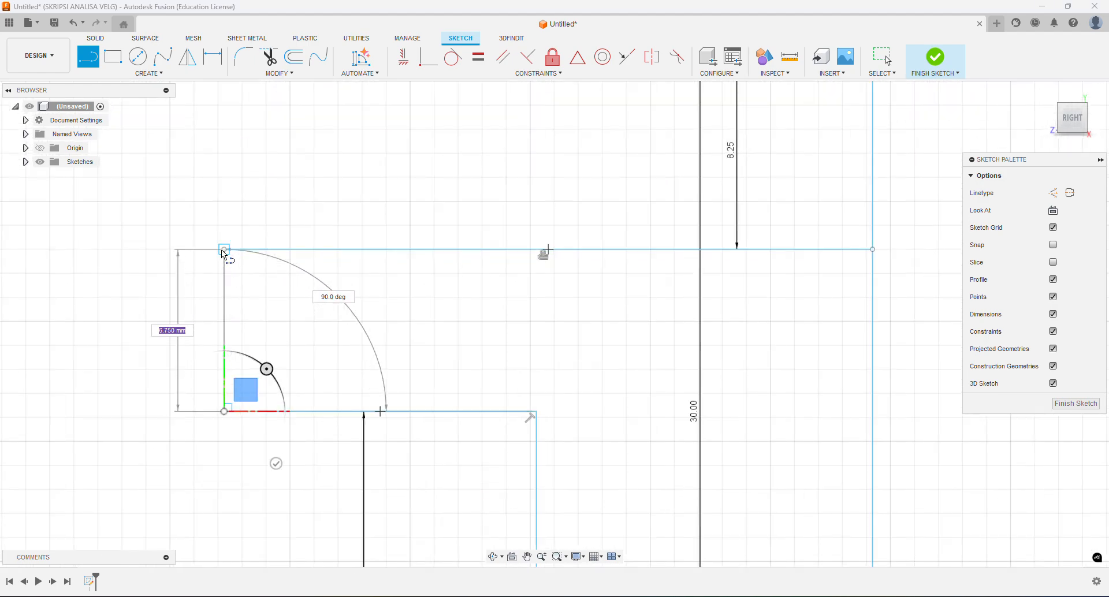
click(224, 251)
right_click(185, 289)
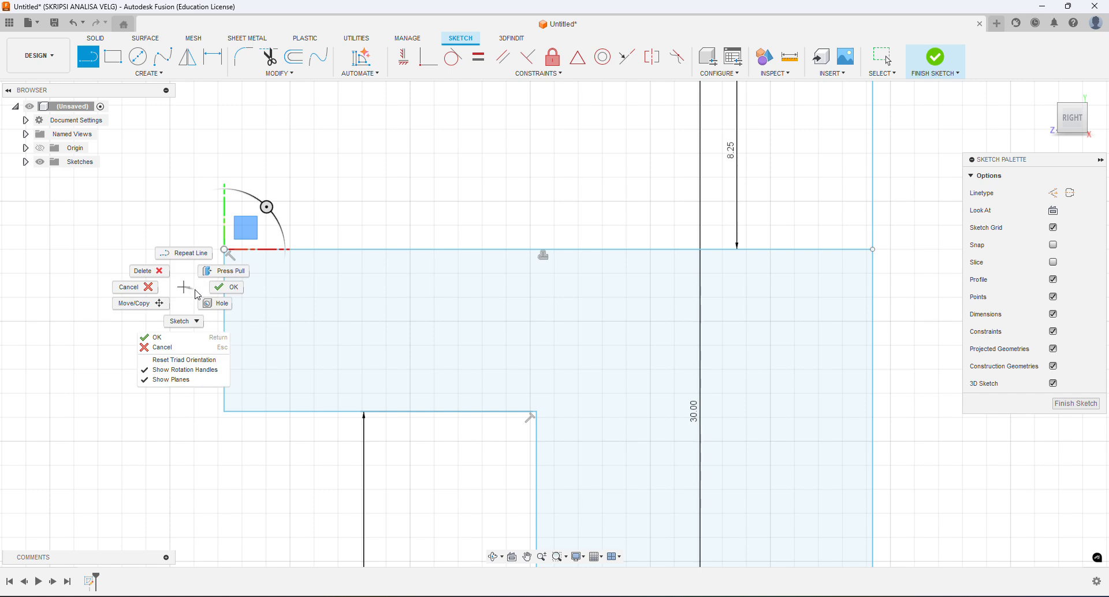
click(222, 294)
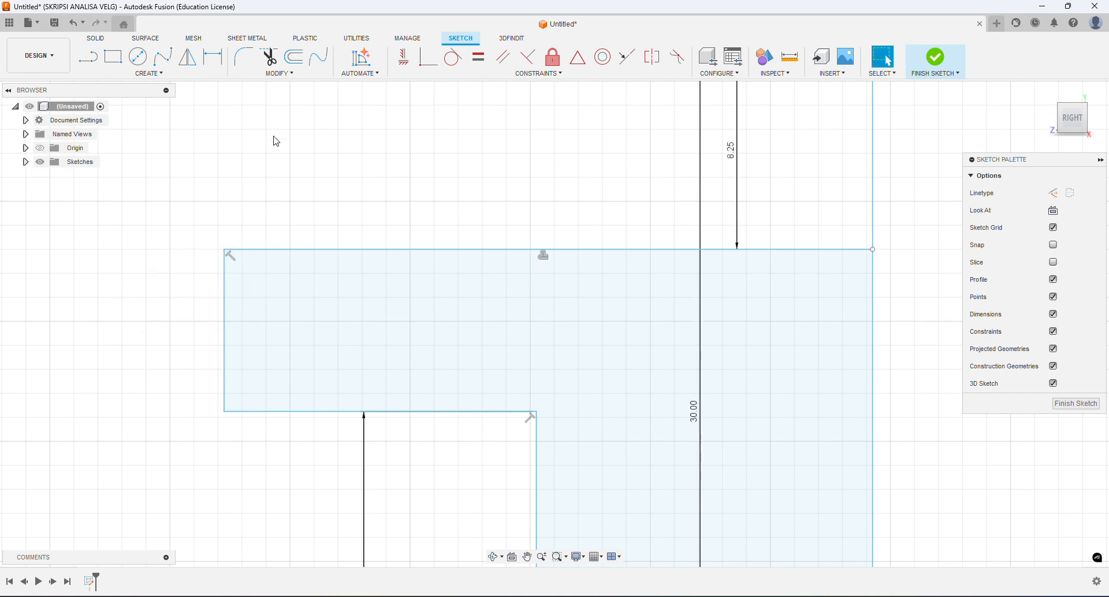
- Apply a 1 mm equal distance chamfer to the lower-left corner of the profile's upper arm
click(279, 73)
mouse_move(278, 98)
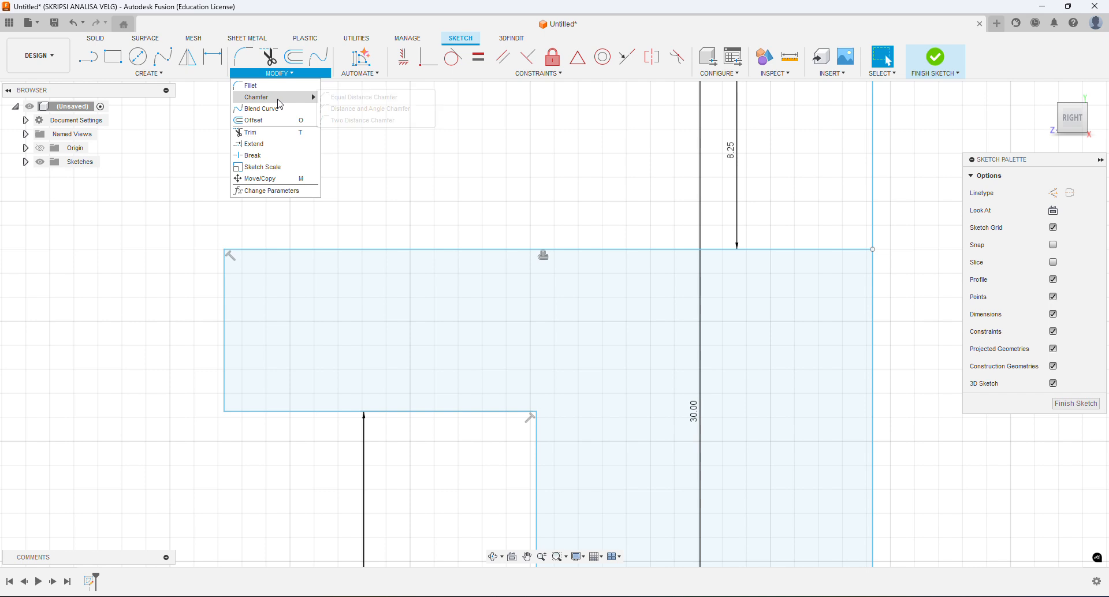
click(361, 97)
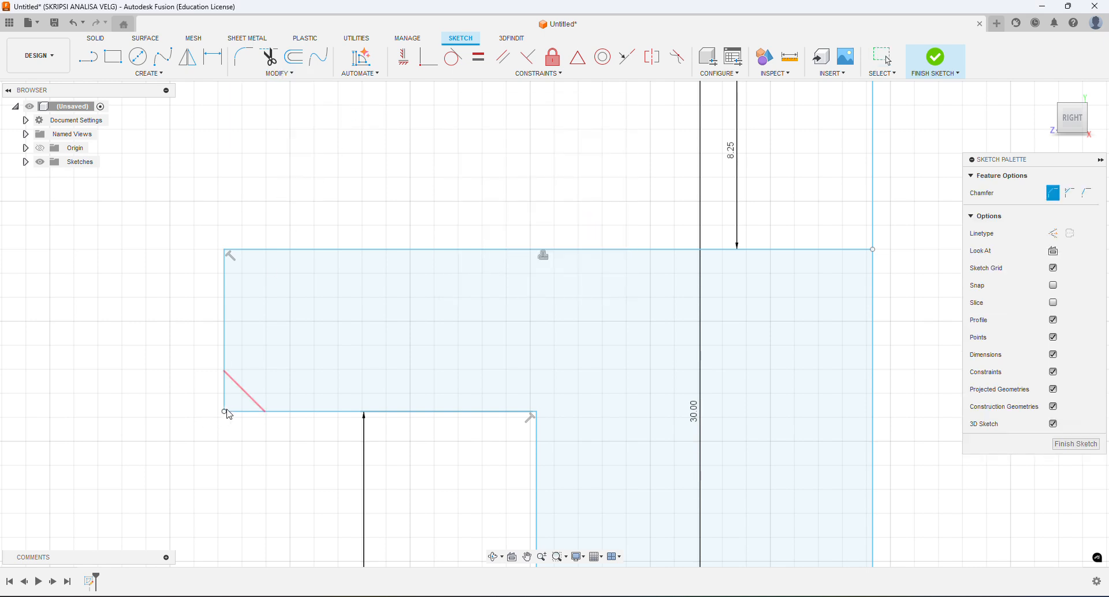
click(226, 413)
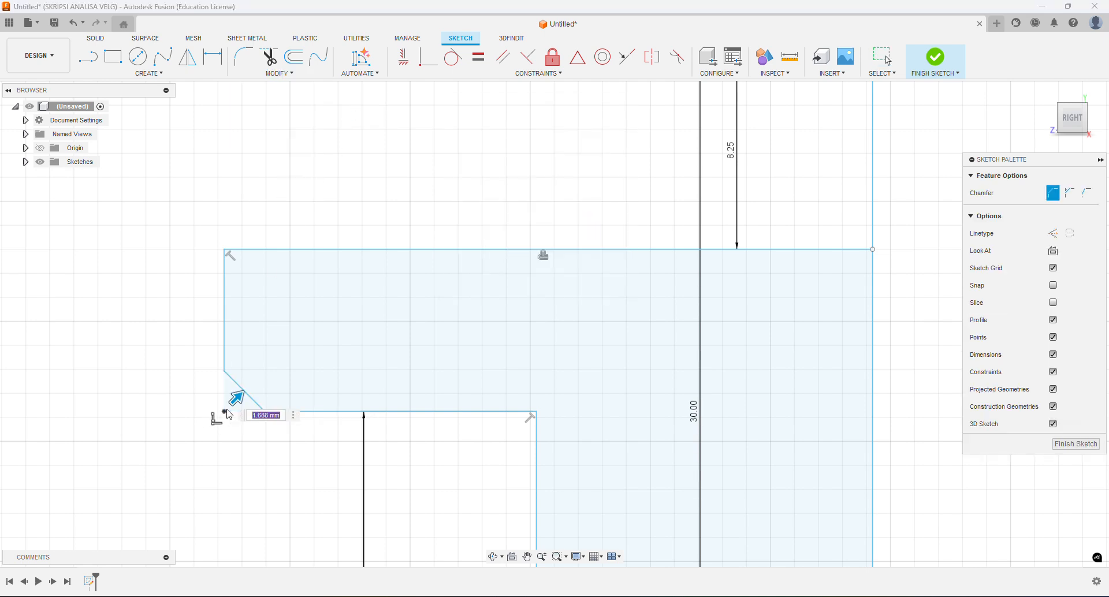
text(1)
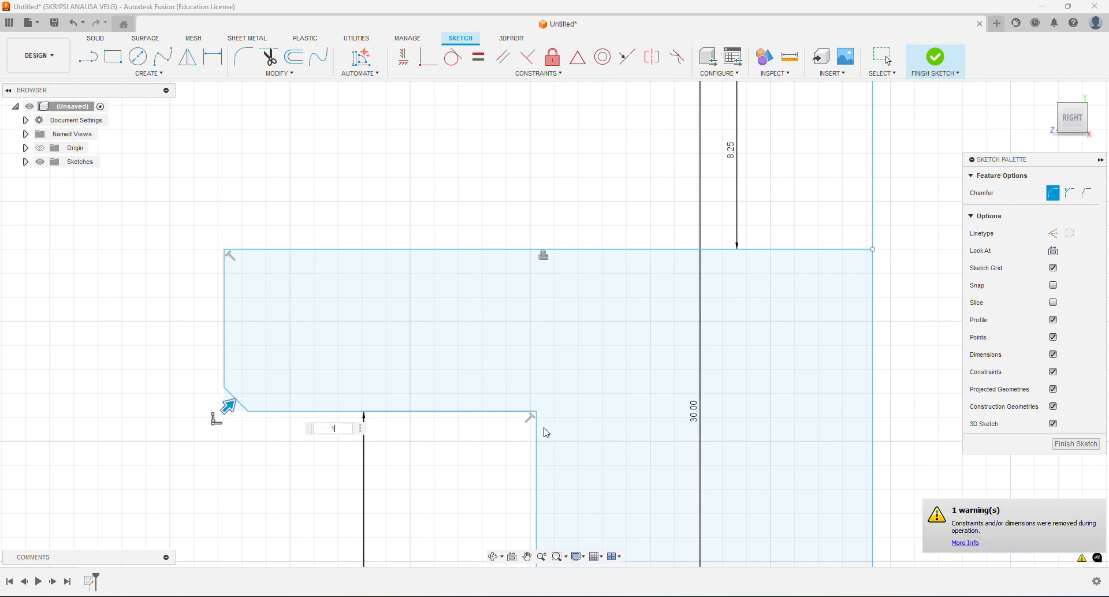
right_click(422, 169)
click(467, 169)
- Trim the vertical line segment between the upper 27 mm line and the top of the closed profile
scroll(406, 197, down, 5)
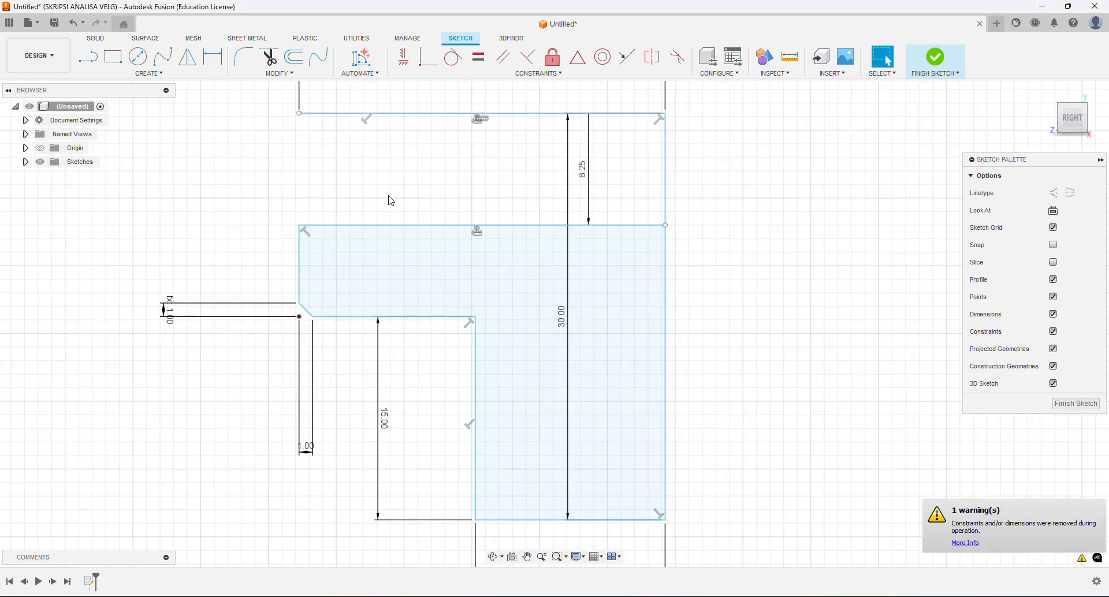
click(272, 58)
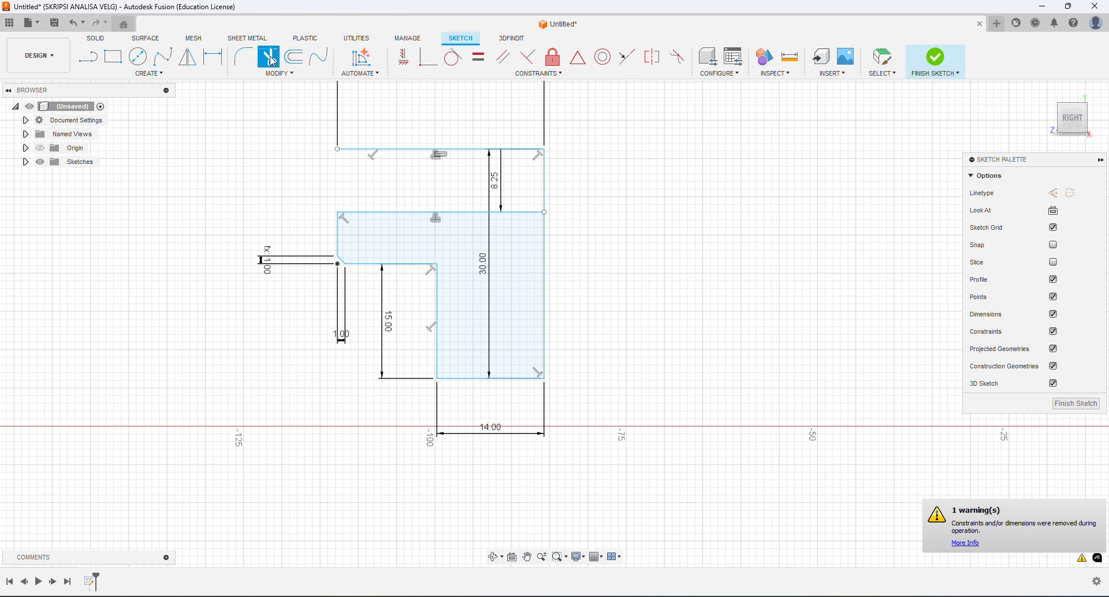
click(546, 182)
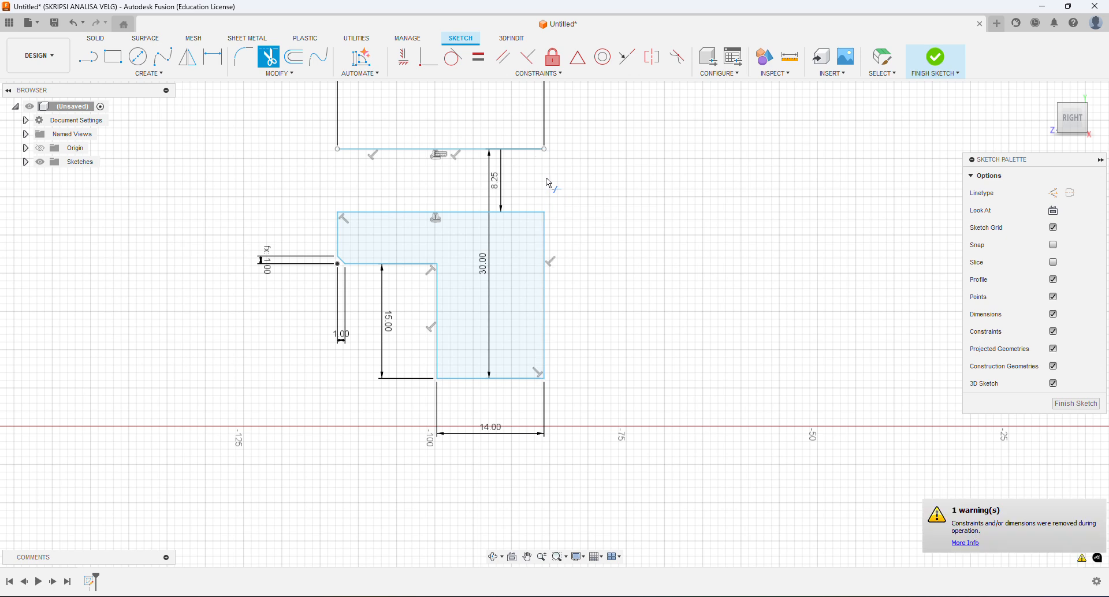
right_click(278, 189)
click(332, 191)
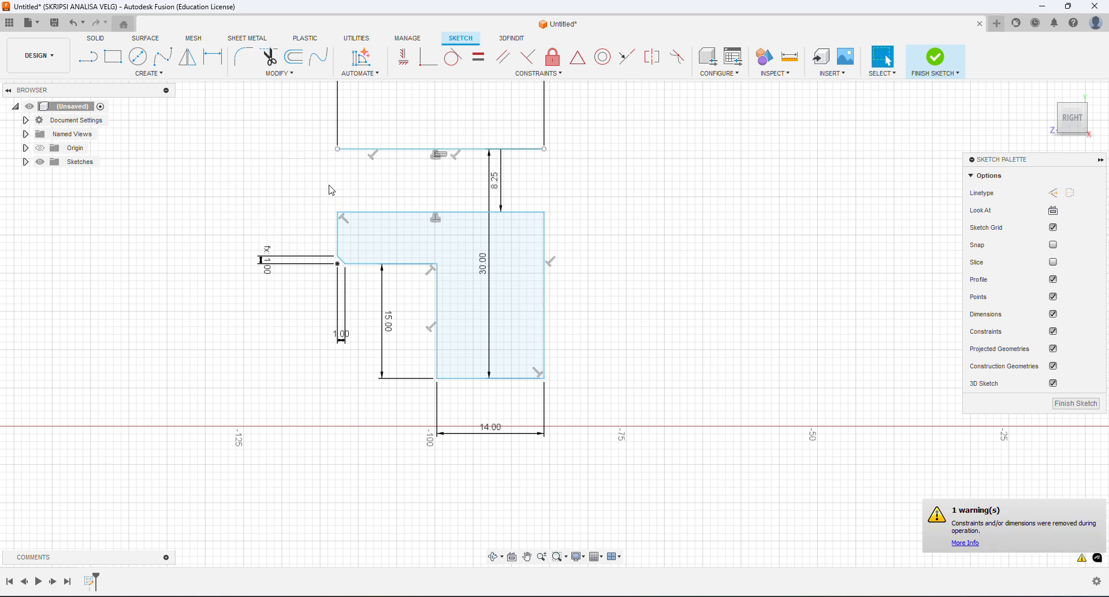
- Offset the upper 27 mm line downward by 55/2 mm across the lower part of the profile
click(295, 58)
click(520, 150)
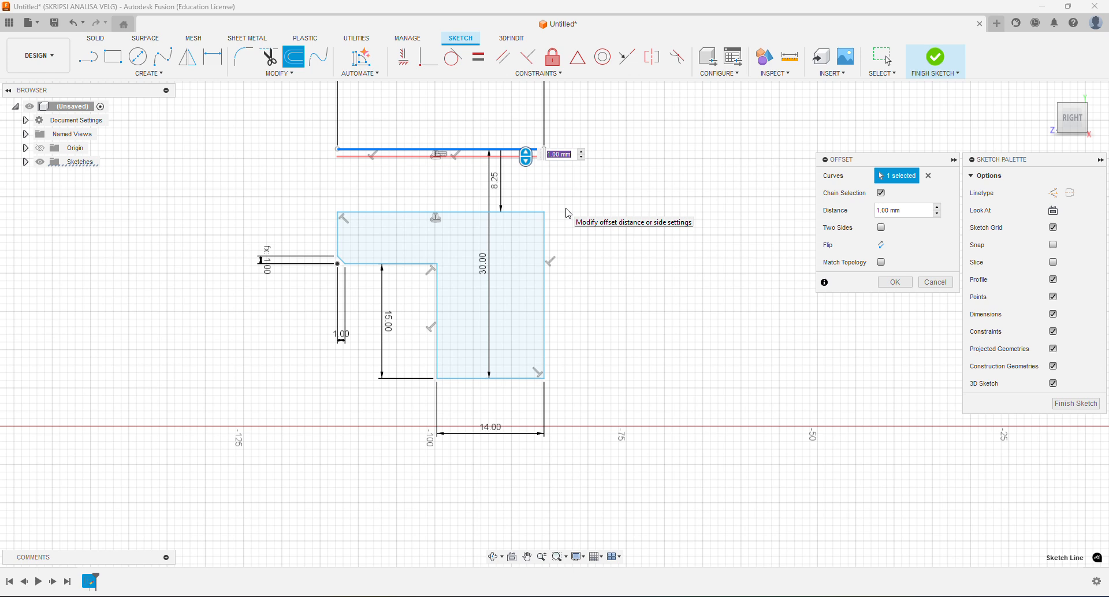
text(55)
key(Return)
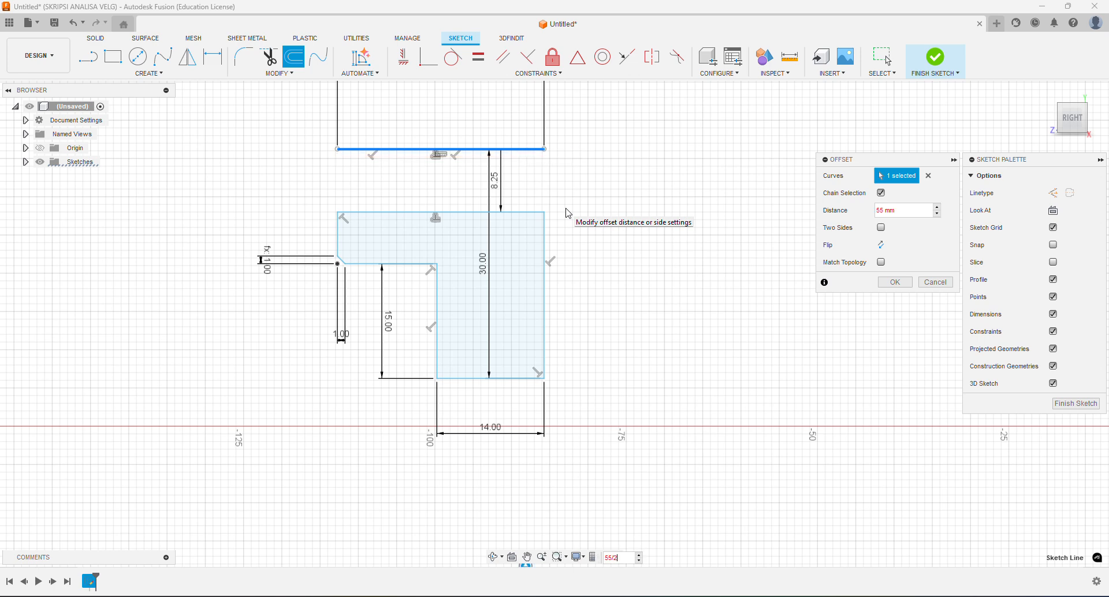
key(Return)
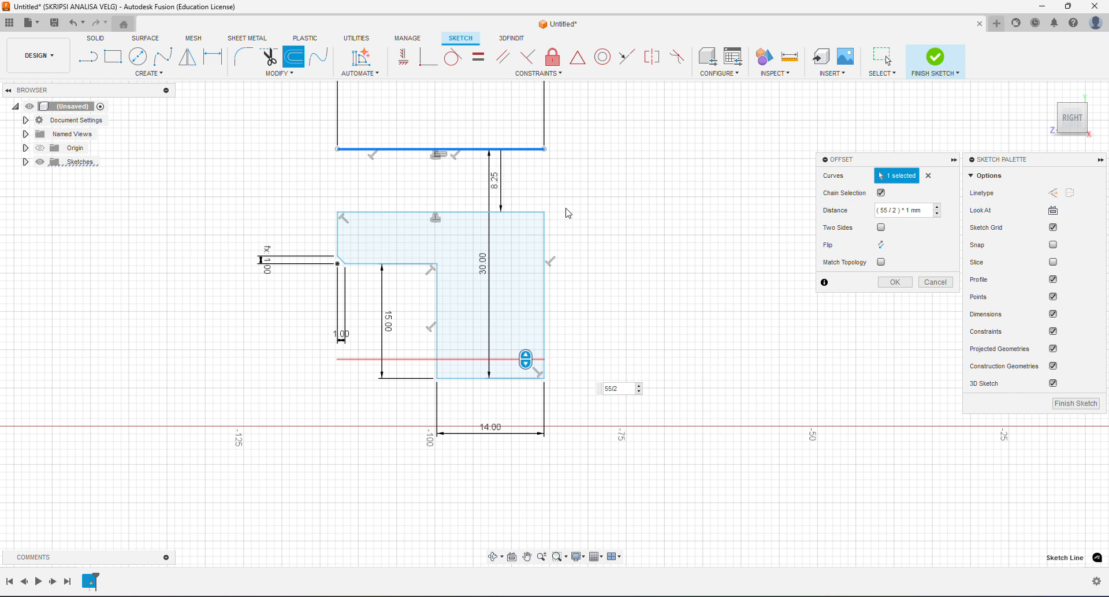
right_click(568, 212)
click(601, 211)
- Draw a 9.5 mm vertical line upward from the midpoint of the profile's bottom edge
scroll(581, 249, up, 3)
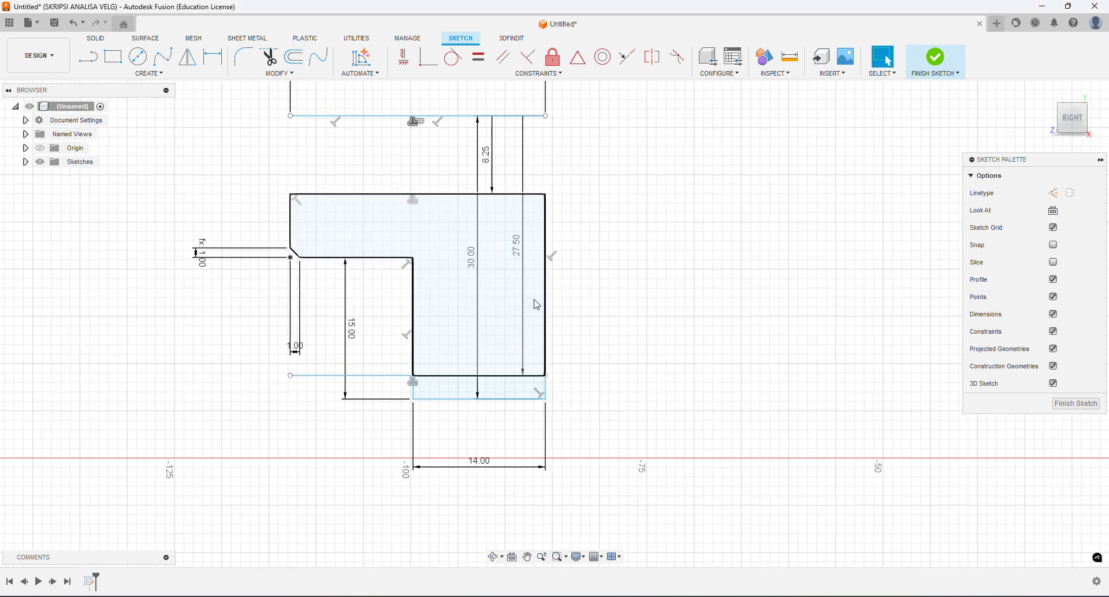
click(97, 61)
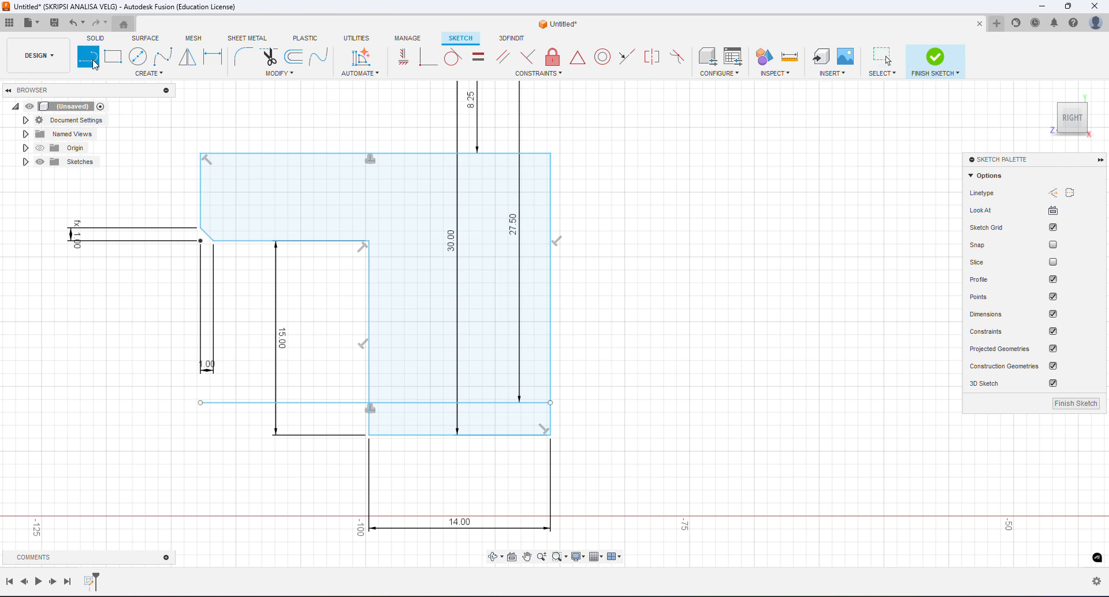
click(461, 435)
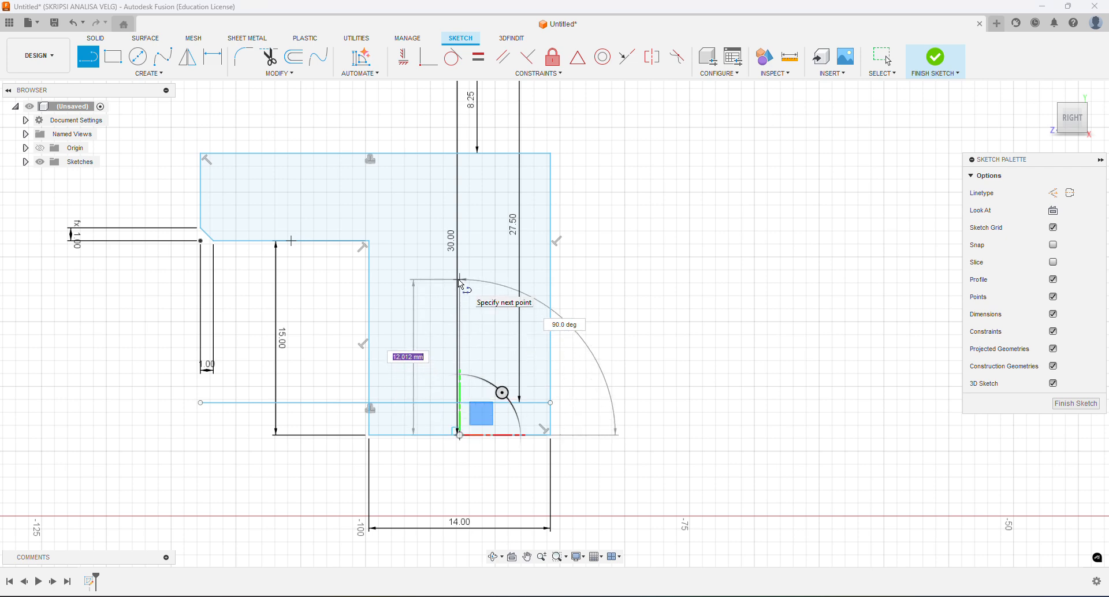
text(9.5)
key(Tab)
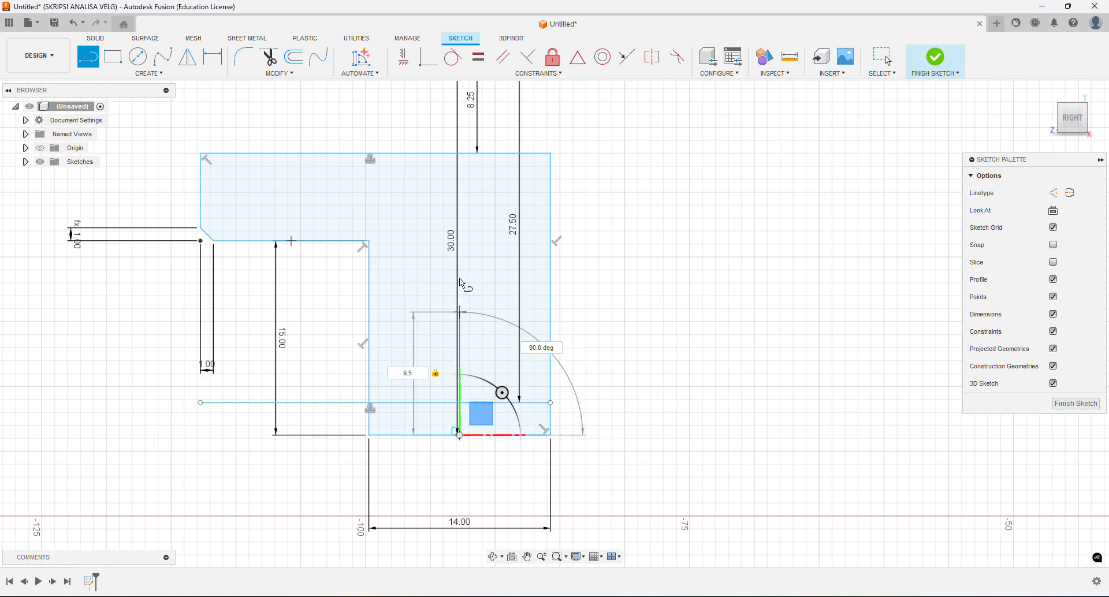
click(462, 283)
right_click(635, 290)
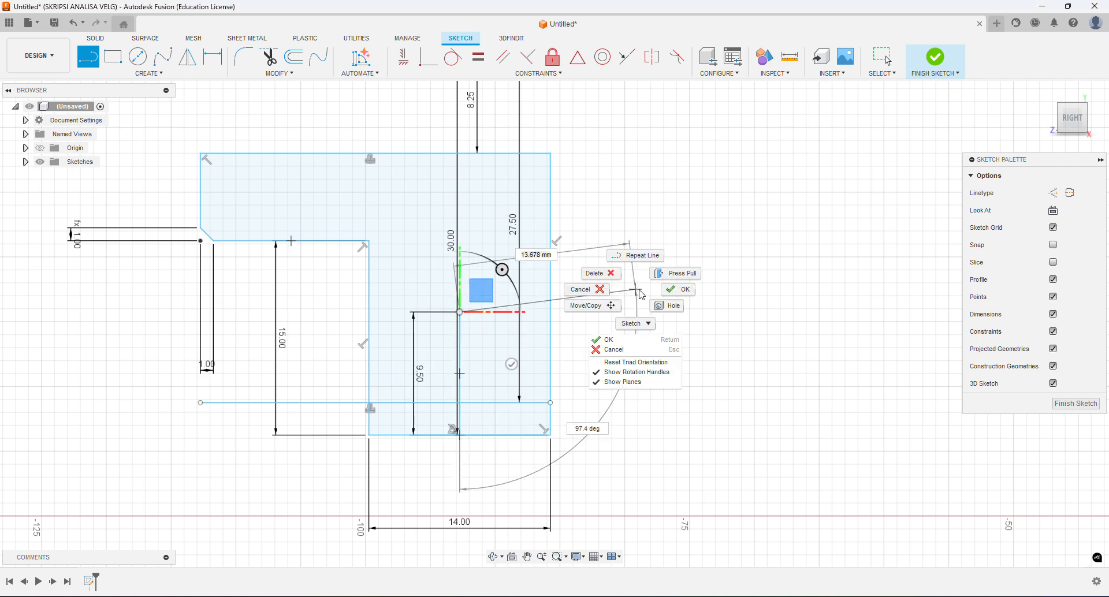
click(680, 291)
- Offset the 9.5 mm vertical line to the right by 8.5/2 mm
click(294, 57)
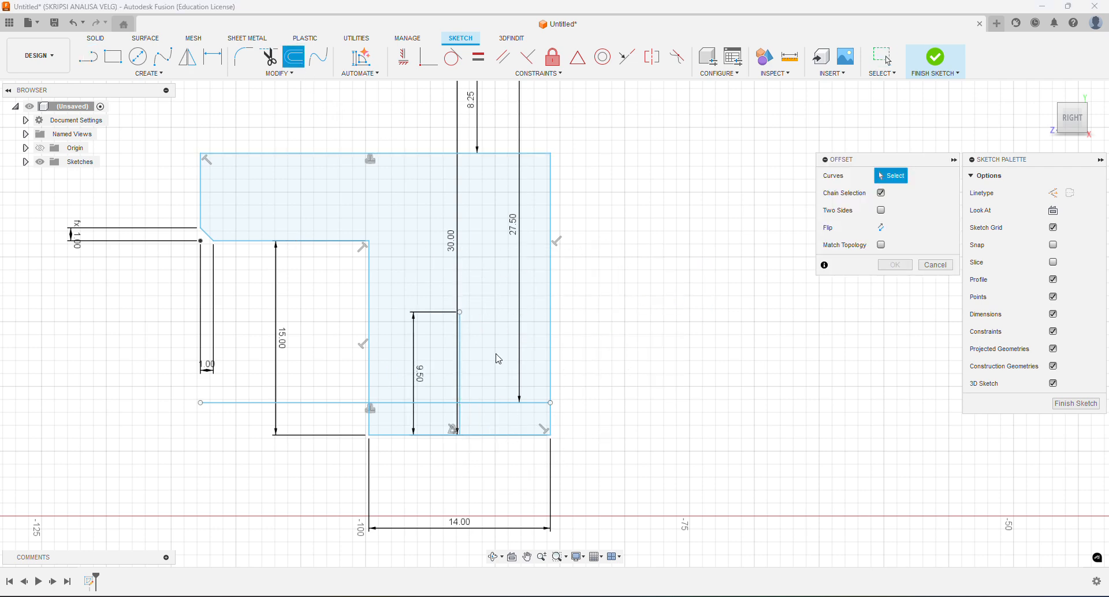
click(463, 364)
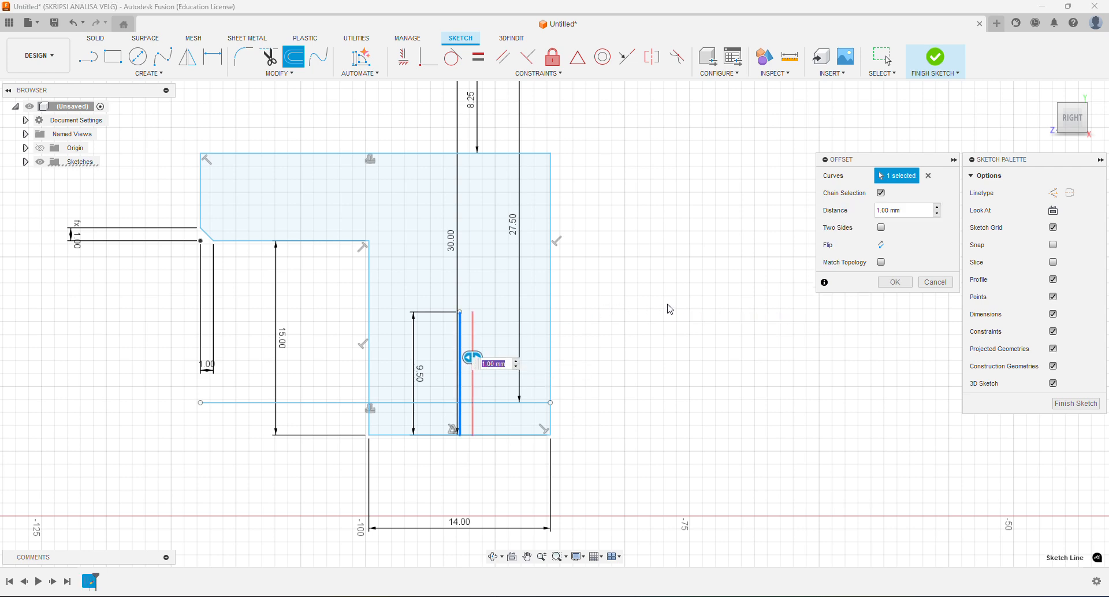
text(8.5/2)
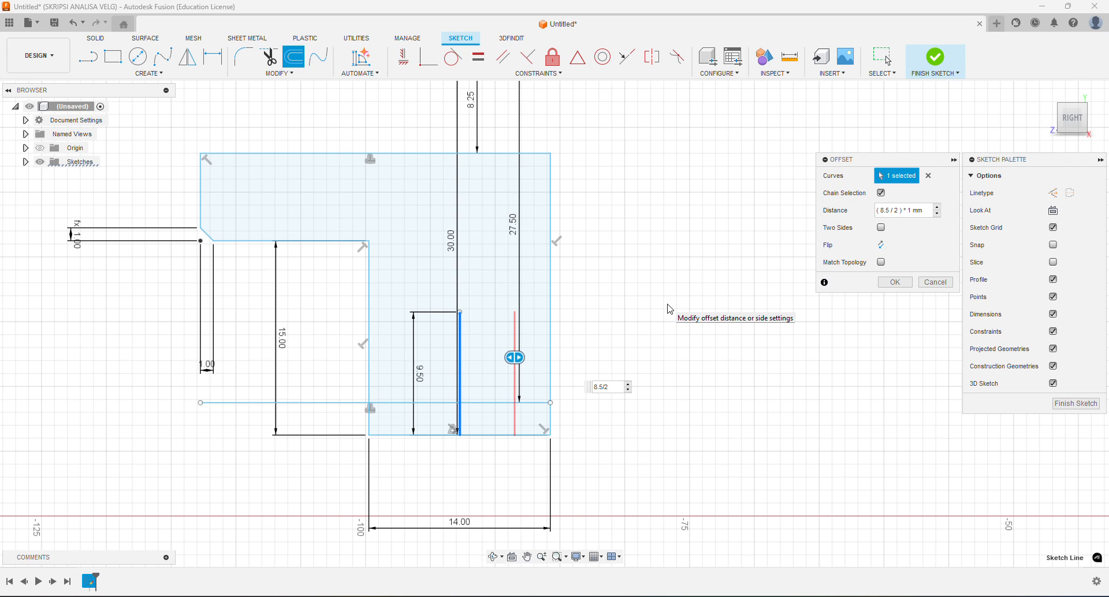
click(888, 283)
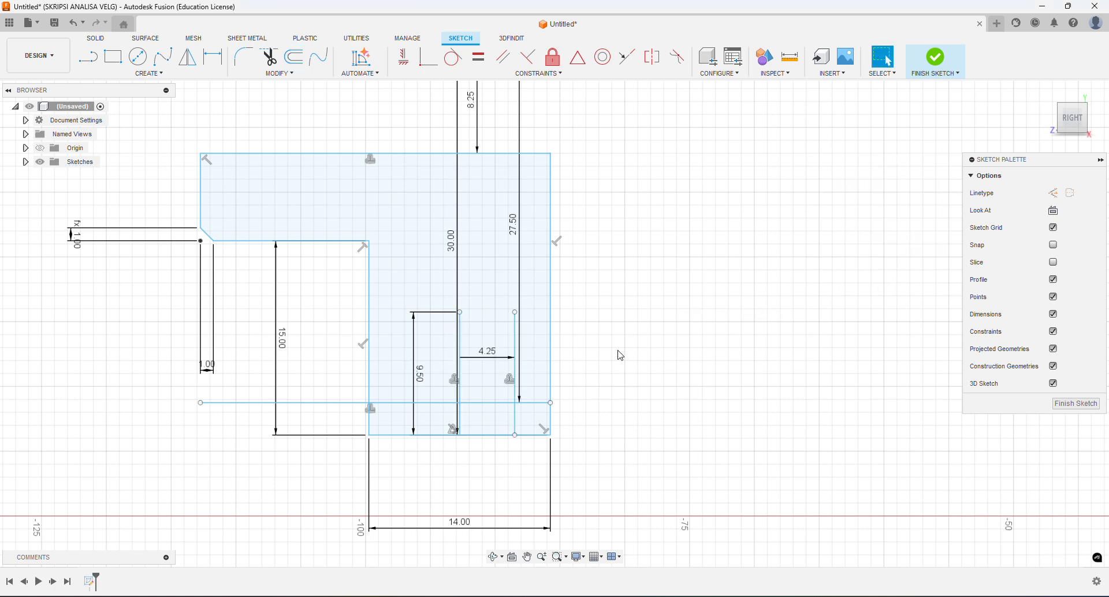
- Connect the upper ends of the 9.5 mm line and its offset copy with a horizontal line
scroll(588, 358, up, 3)
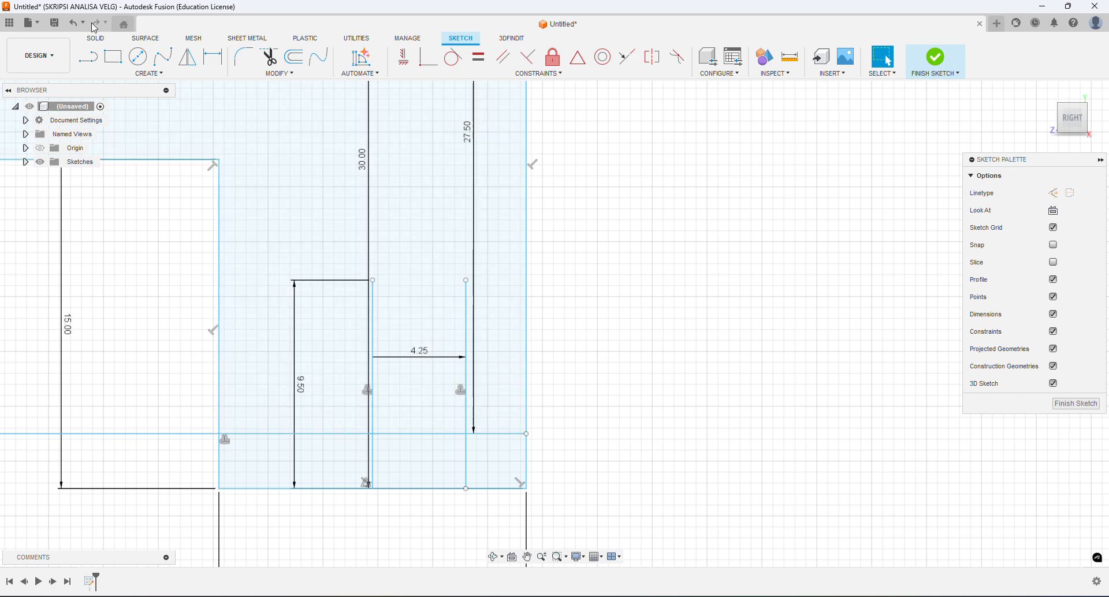
click(88, 57)
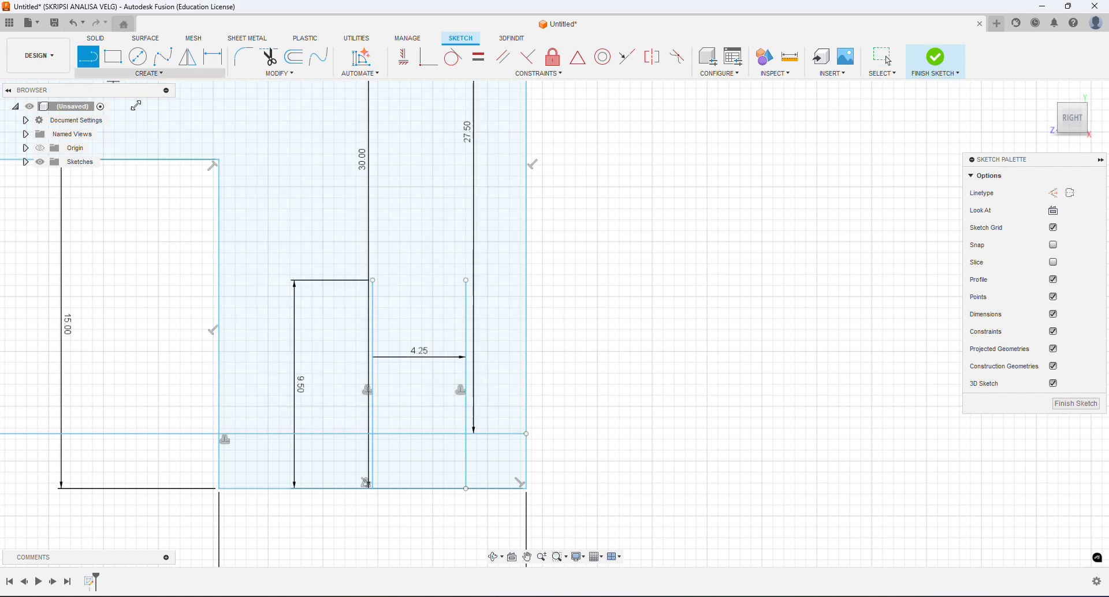
click(466, 281)
click(375, 281)
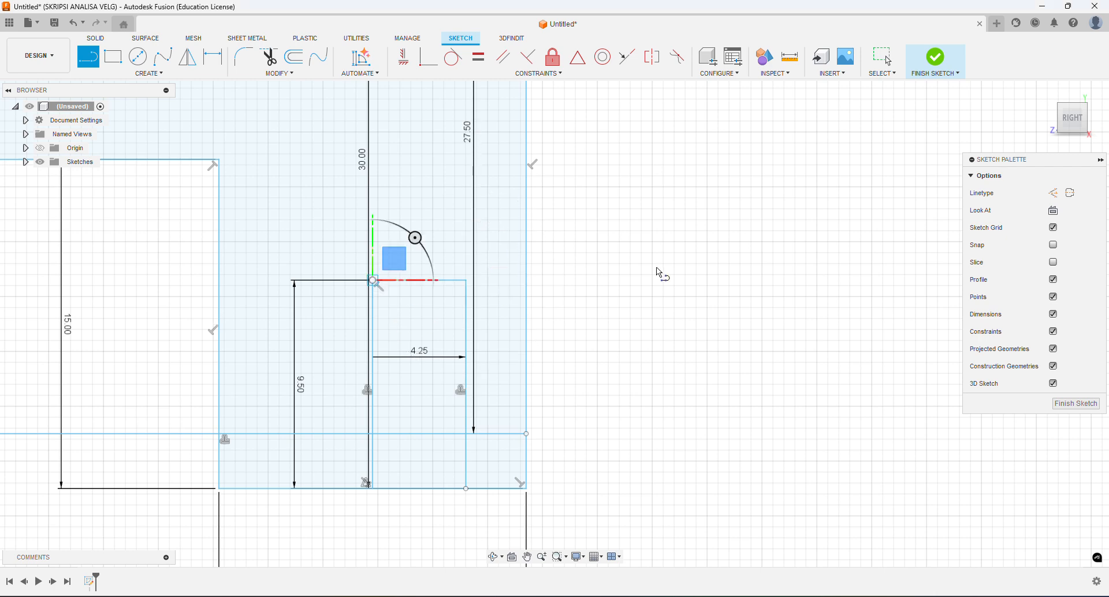
right_click(660, 273)
click(688, 281)
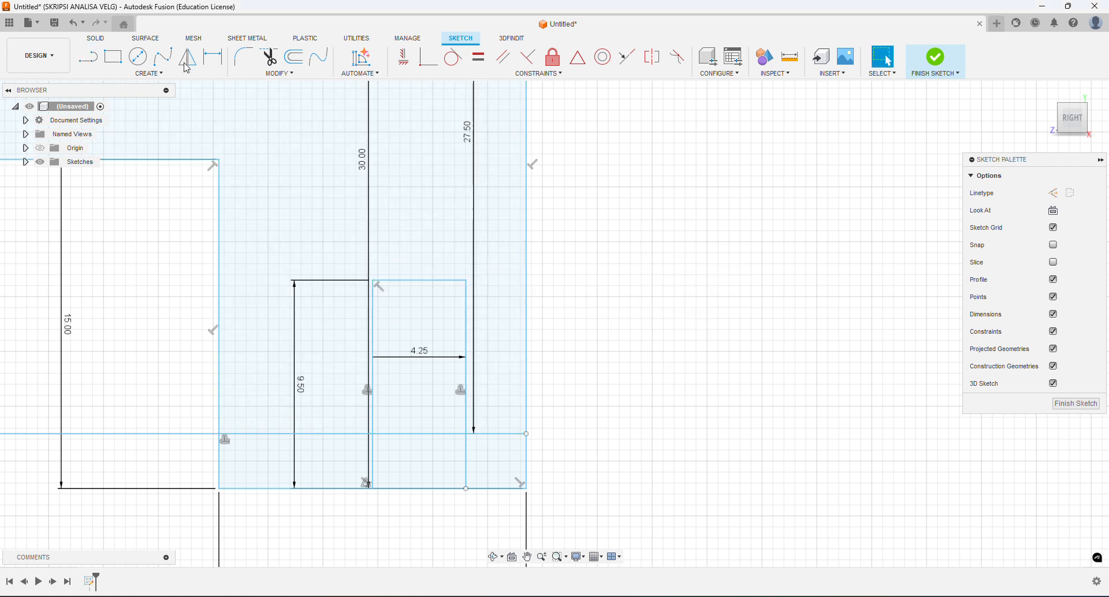
- Draw a slanted line at 90+17 degrees from where the offset vertical crosses the lower offset line up to the short horizontal line
right_click(661, 257)
click(662, 221)
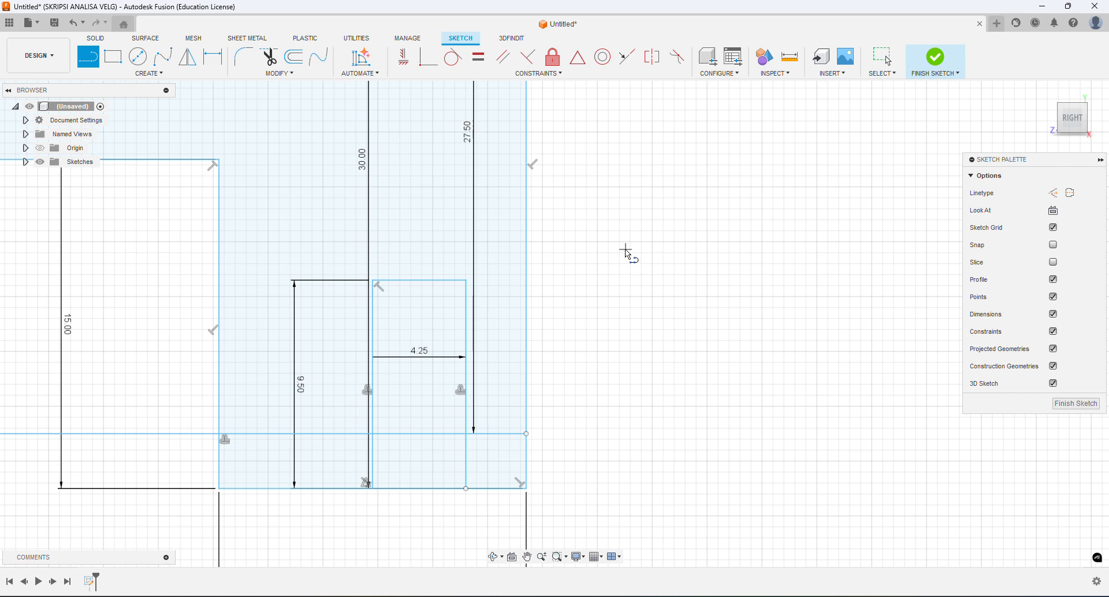
click(467, 434)
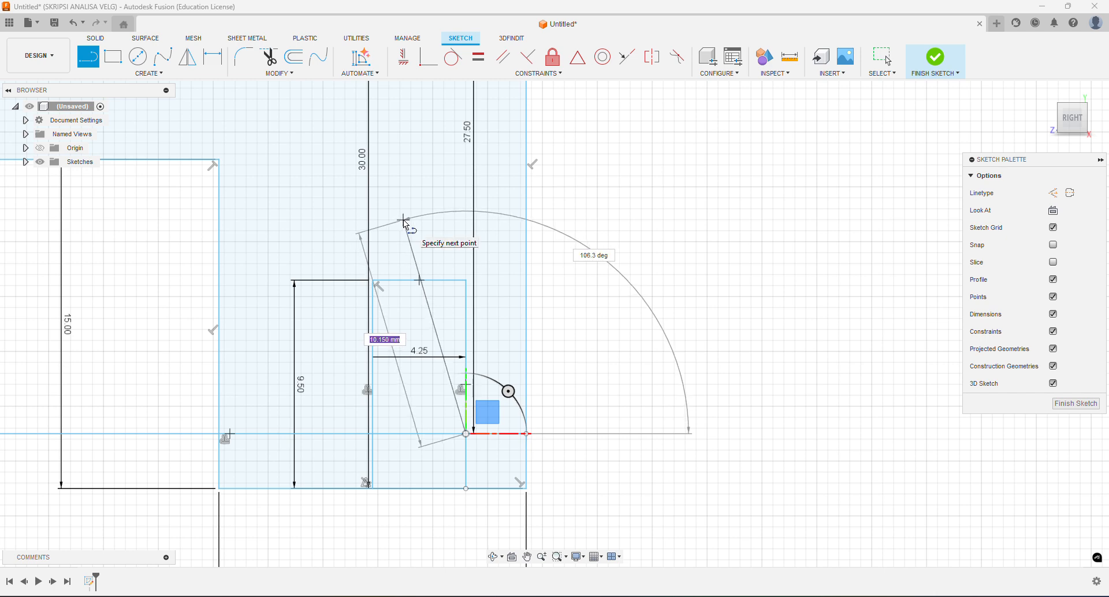
key(Tab)
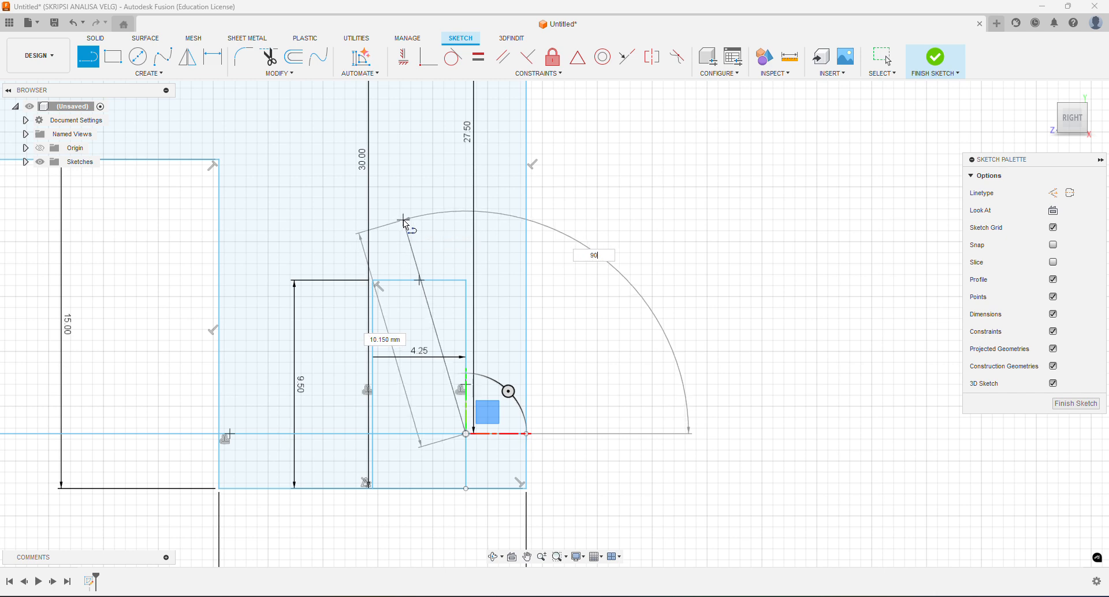
text(90)
key(Tab)
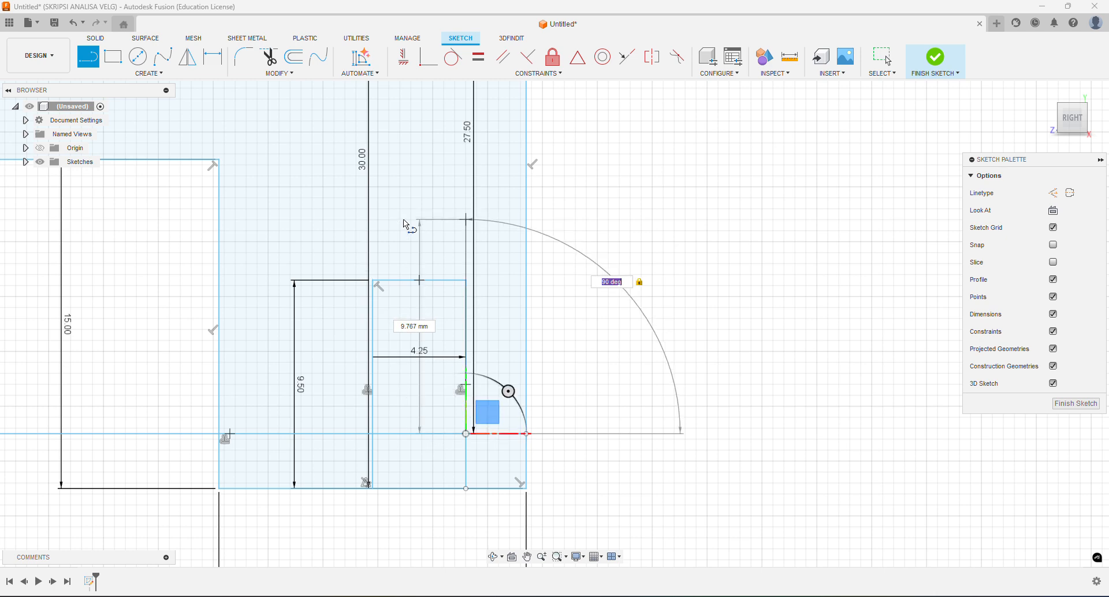
text(17)
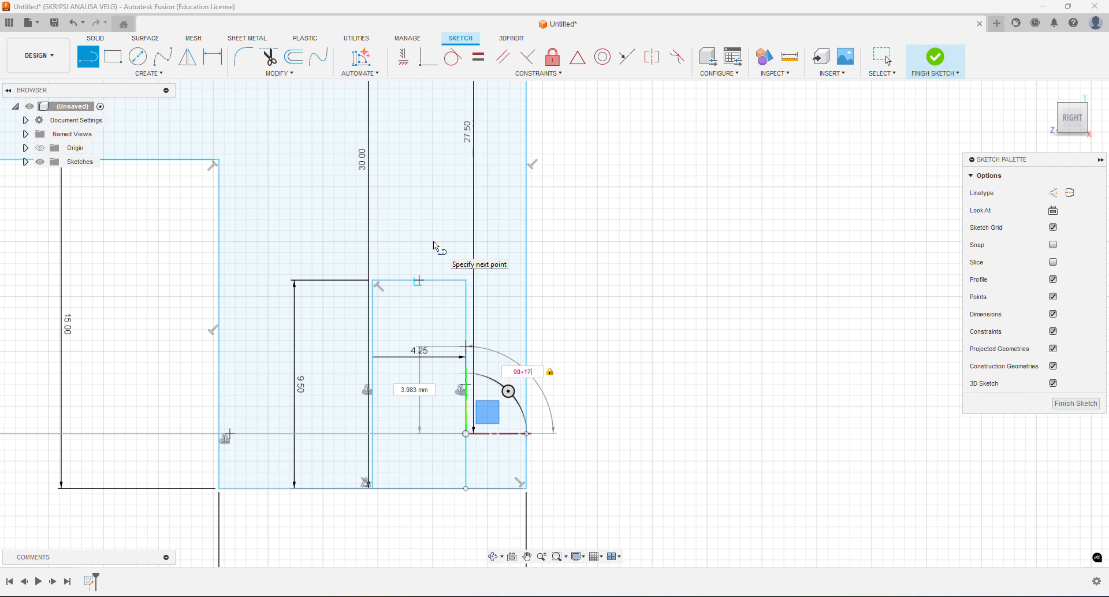
click(420, 280)
right_click(641, 232)
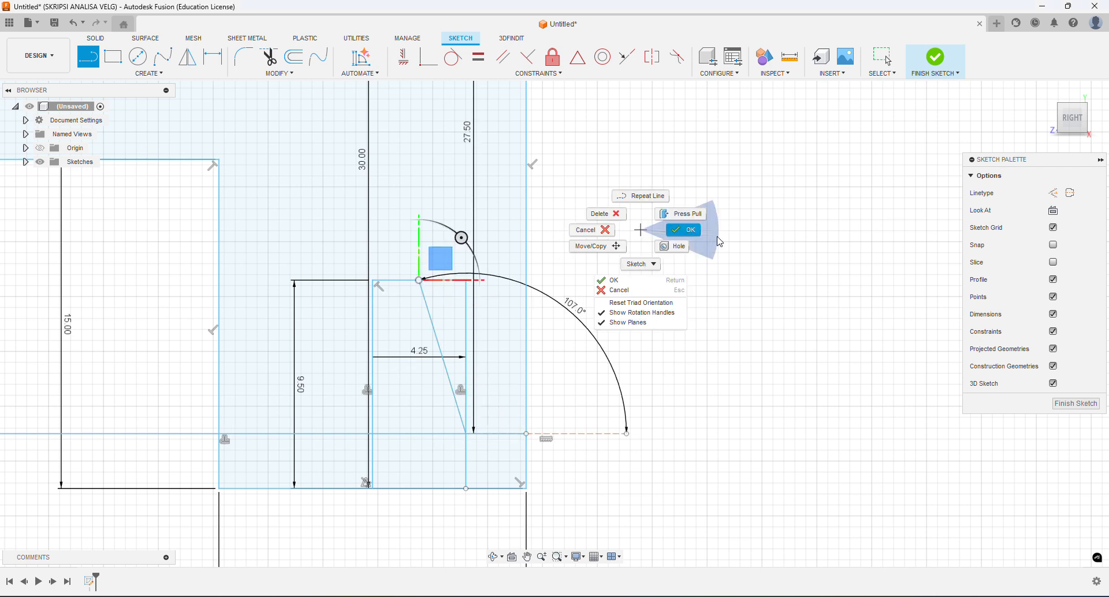
click(683, 230)
- Delete the offset vertical line and the horizontal offset line crossing the lower part of the profile
scroll(457, 318, up, 2)
click(473, 322)
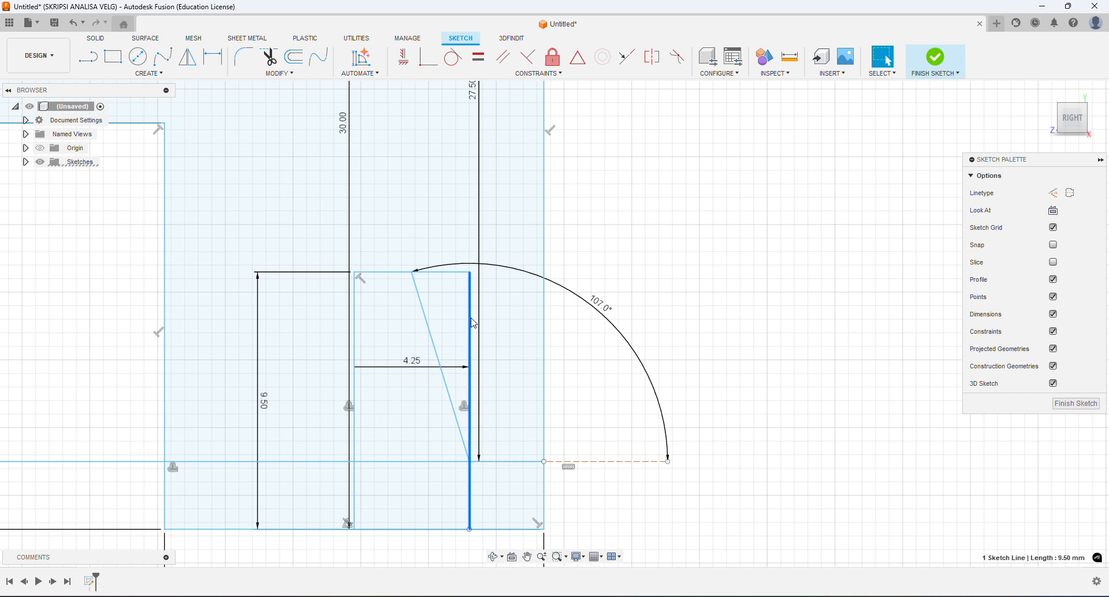
key(Delete)
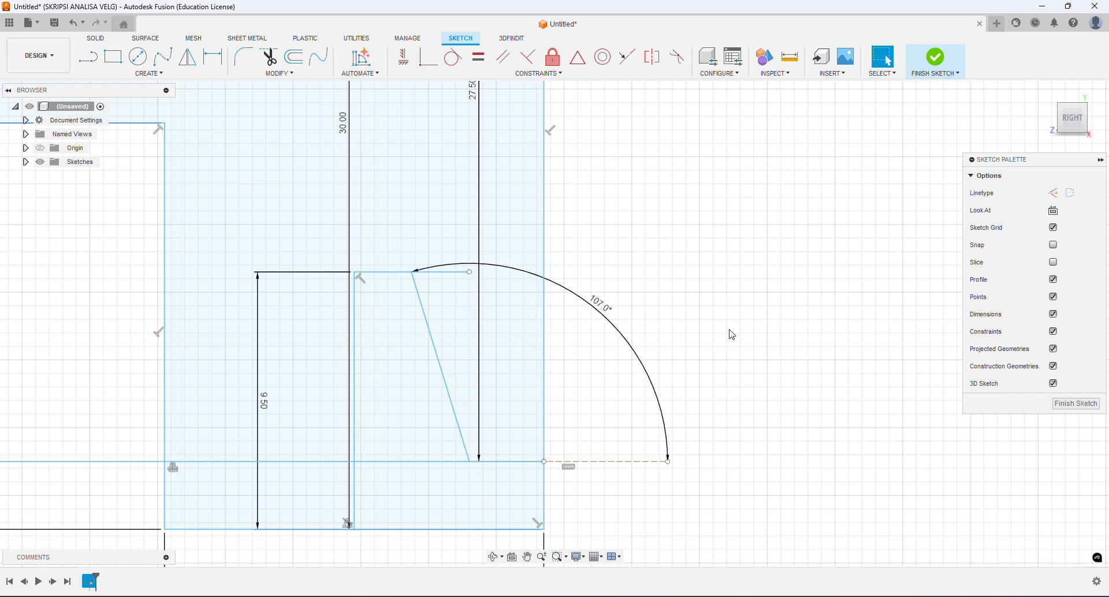
click(91, 461)
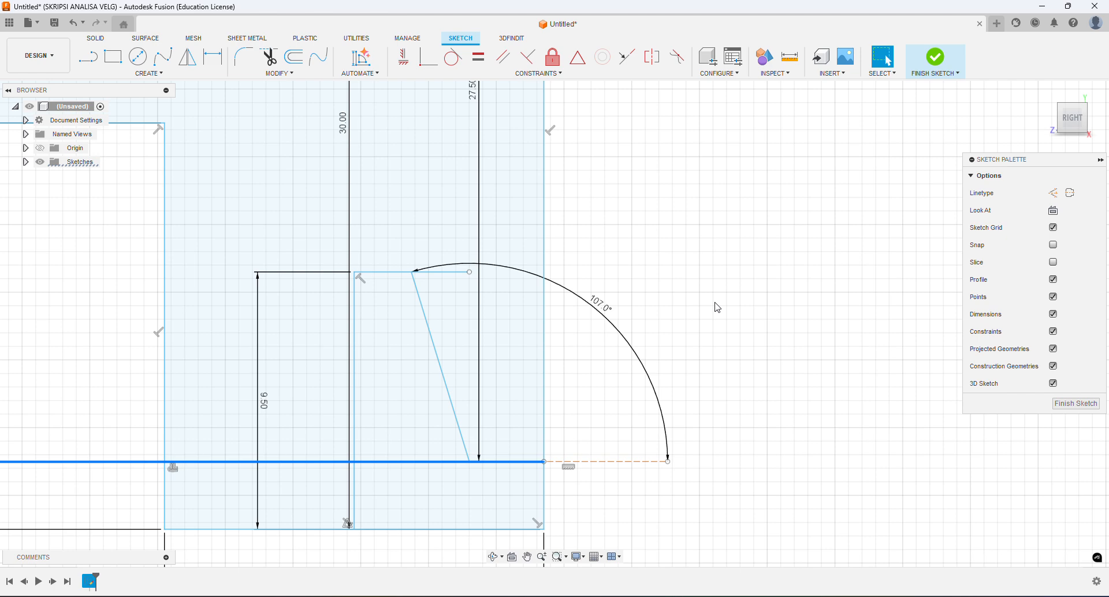
key(Delete)
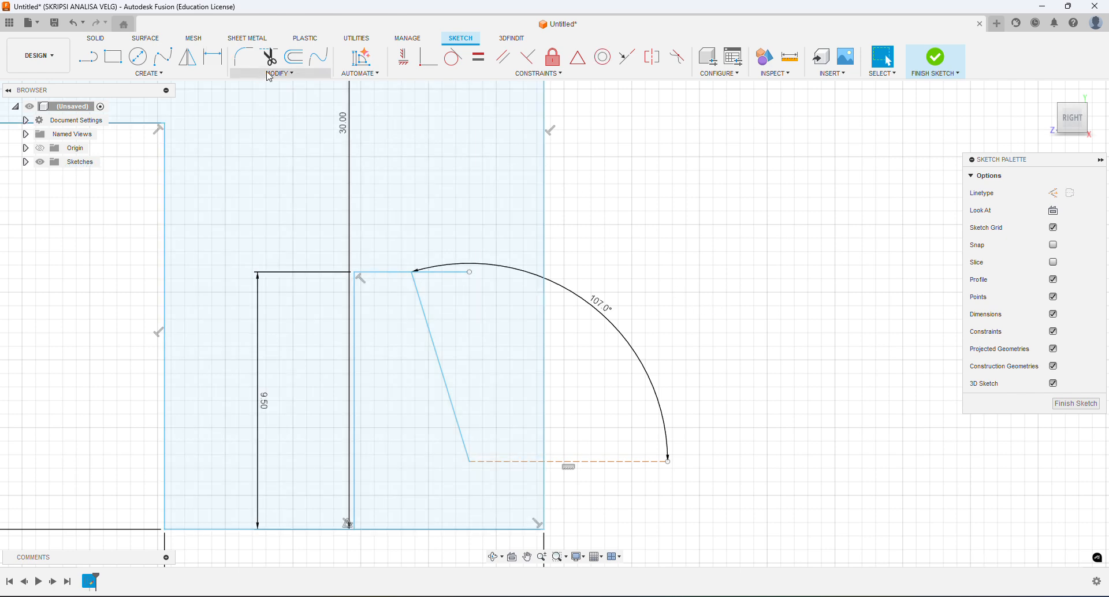
- Extend the slanted line down to the profile's bottom edge and trim the short horizontal line's excess to the right of its upper end
click(271, 73)
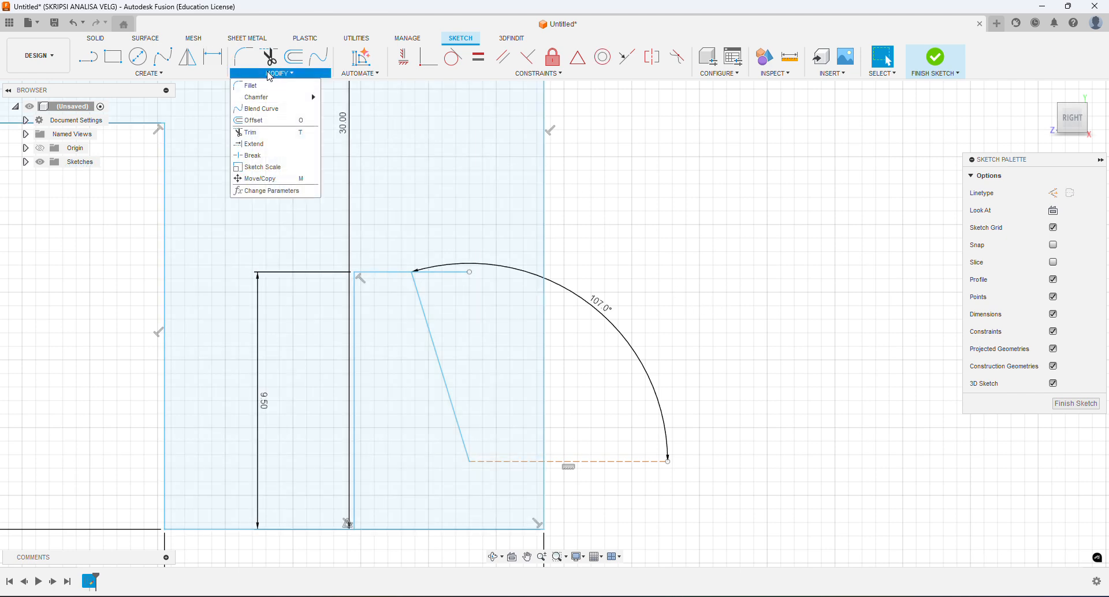
click(266, 144)
click(466, 453)
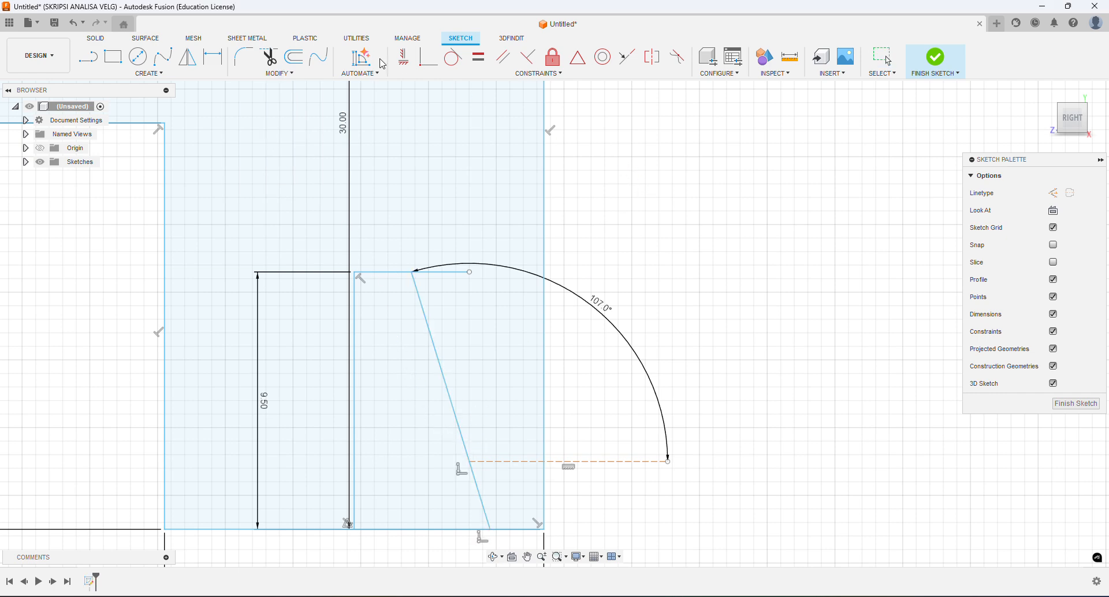
click(269, 57)
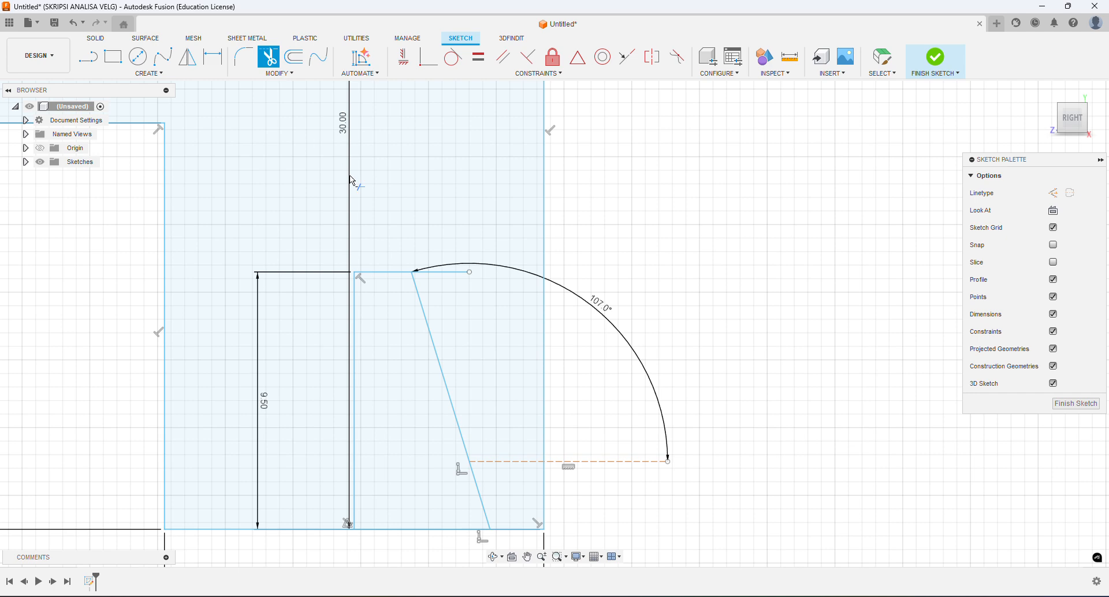
click(443, 274)
right_click(714, 206)
click(746, 207)
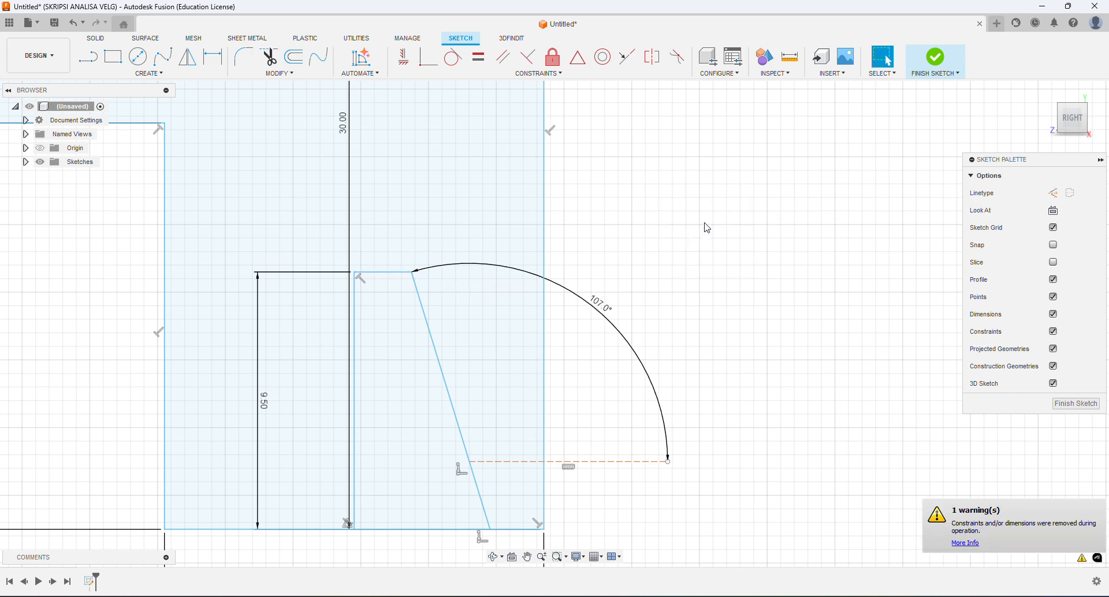
- Mirror the short horizontal line and the slanted line about the 9.5 mm vertical line
click(188, 57)
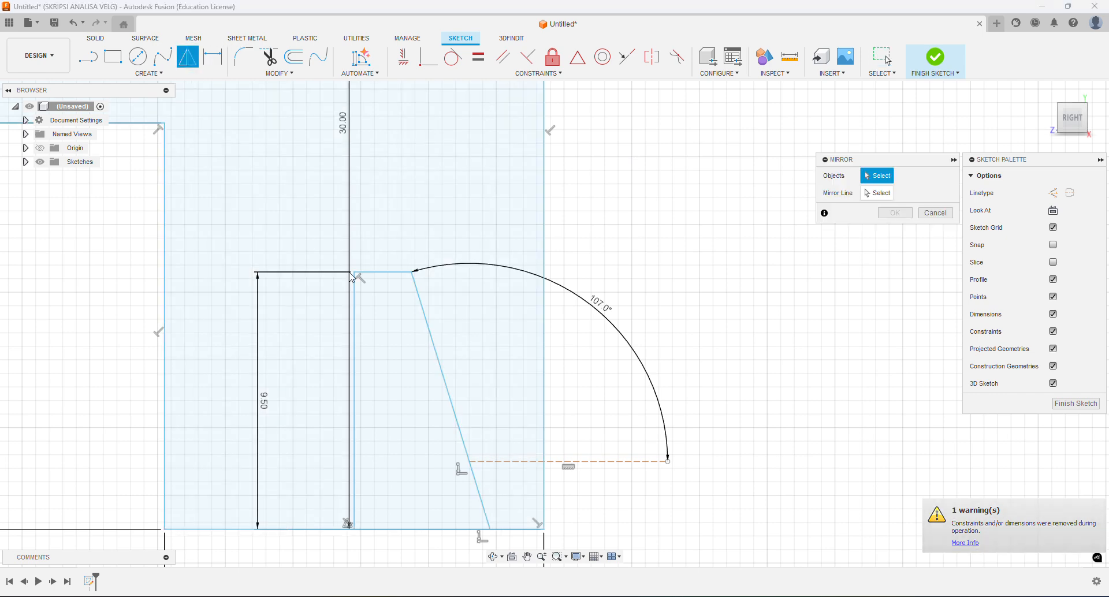
click(387, 274)
click(429, 327)
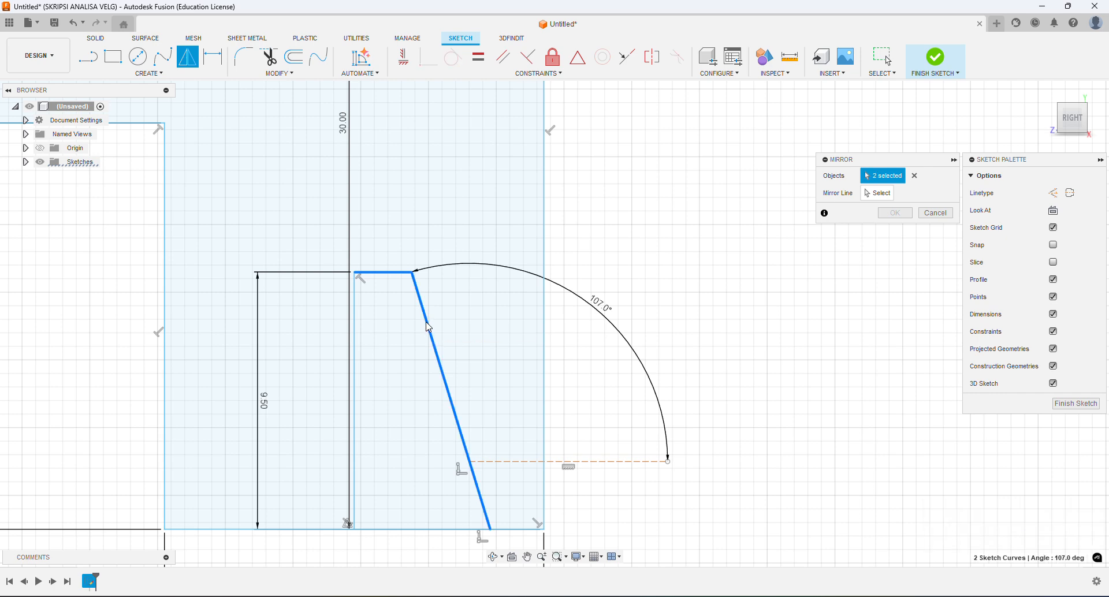
click(877, 193)
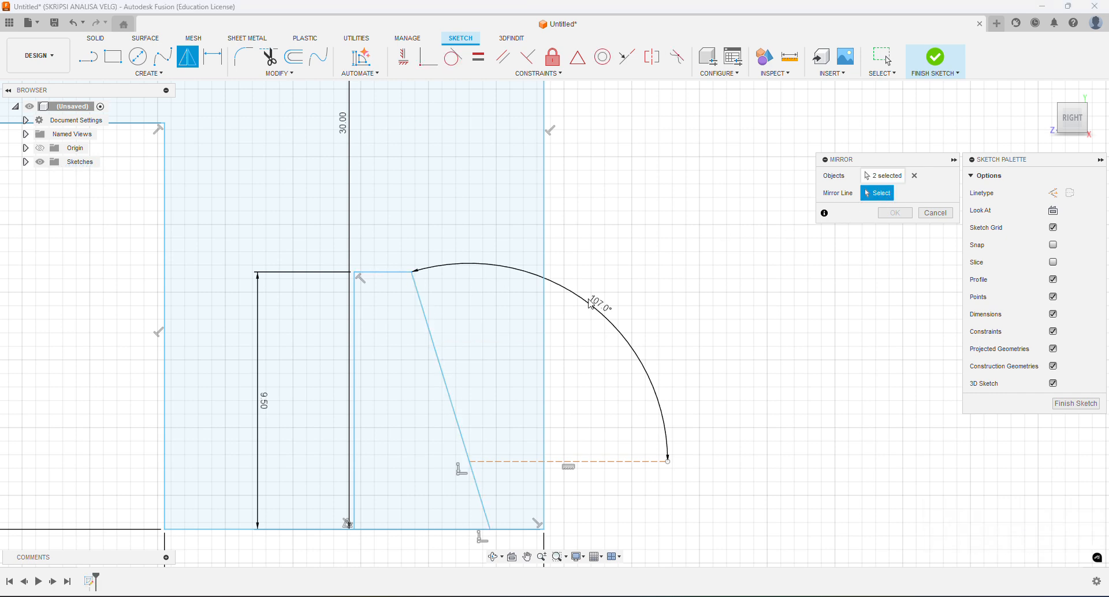
click(357, 345)
click(895, 214)
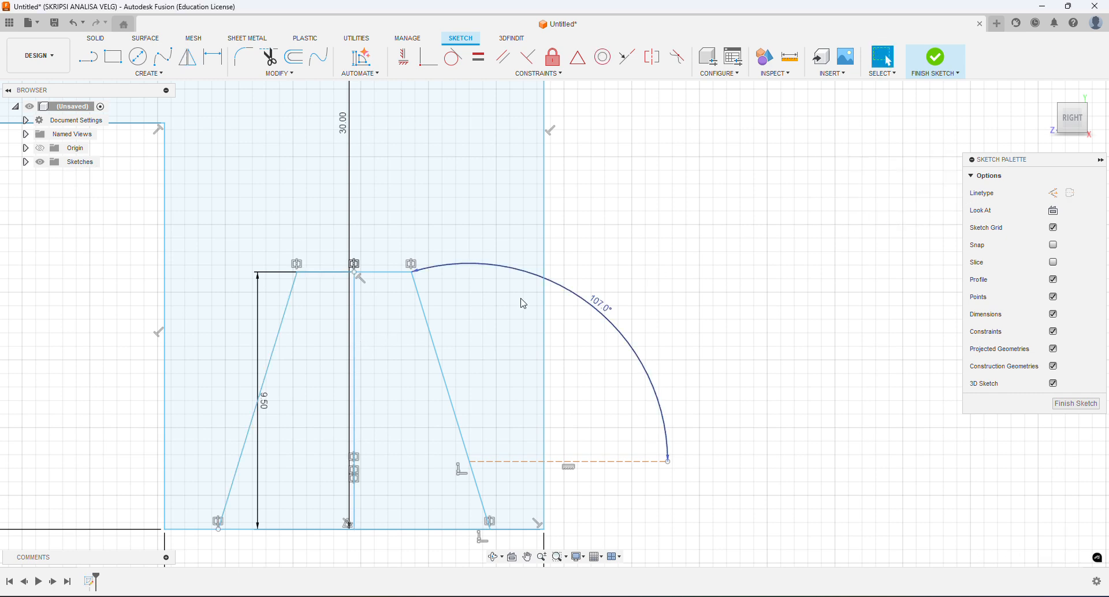
- Delete the vertical mirror line and trim the profile's bottom edge between the two slanted lines to open the groove
click(354, 360)
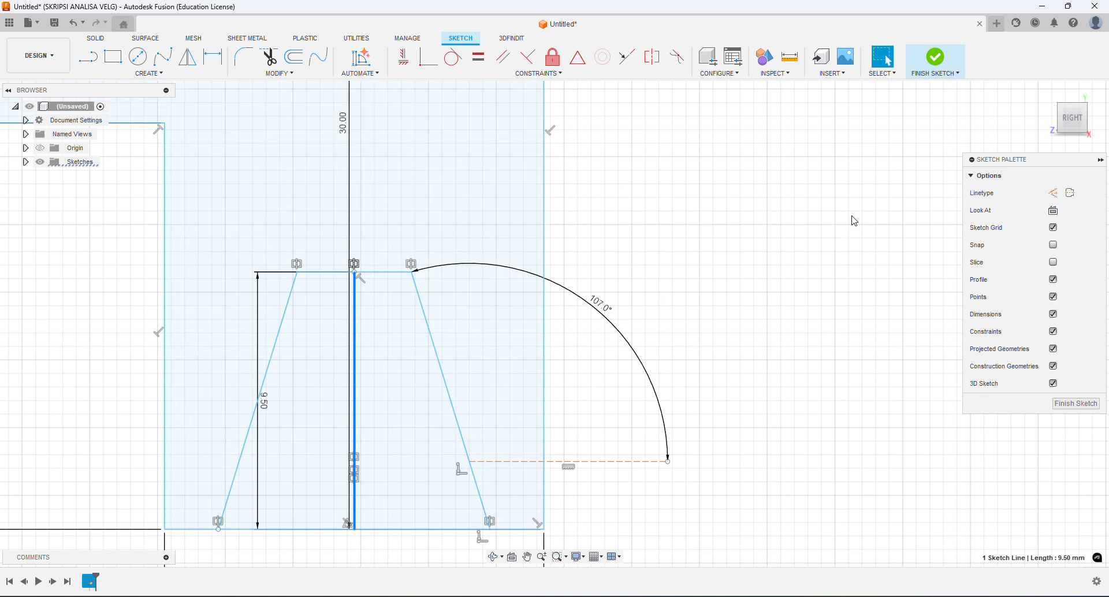
key(Delete)
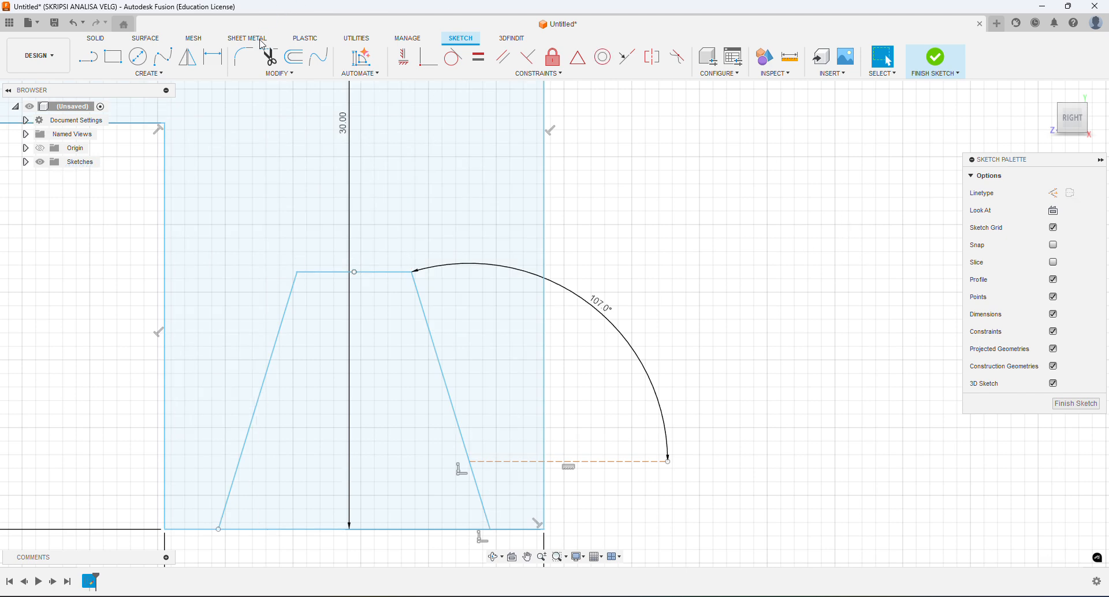
click(267, 58)
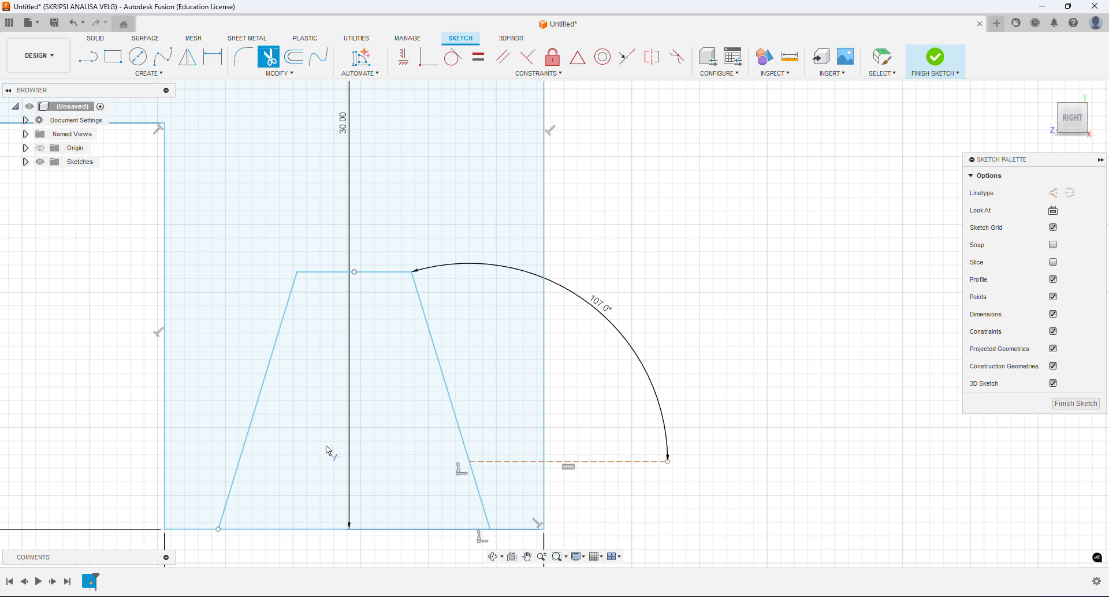
click(322, 530)
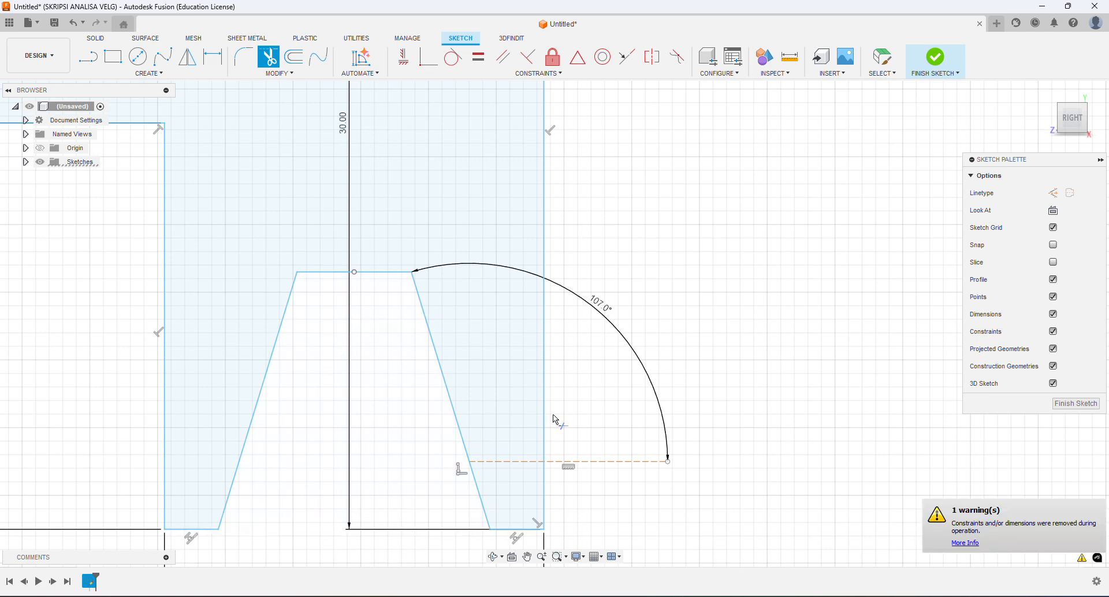
- End trimming and finish the pulley profile sketch
scroll(562, 416, down, 3)
scroll(562, 416, down, 2)
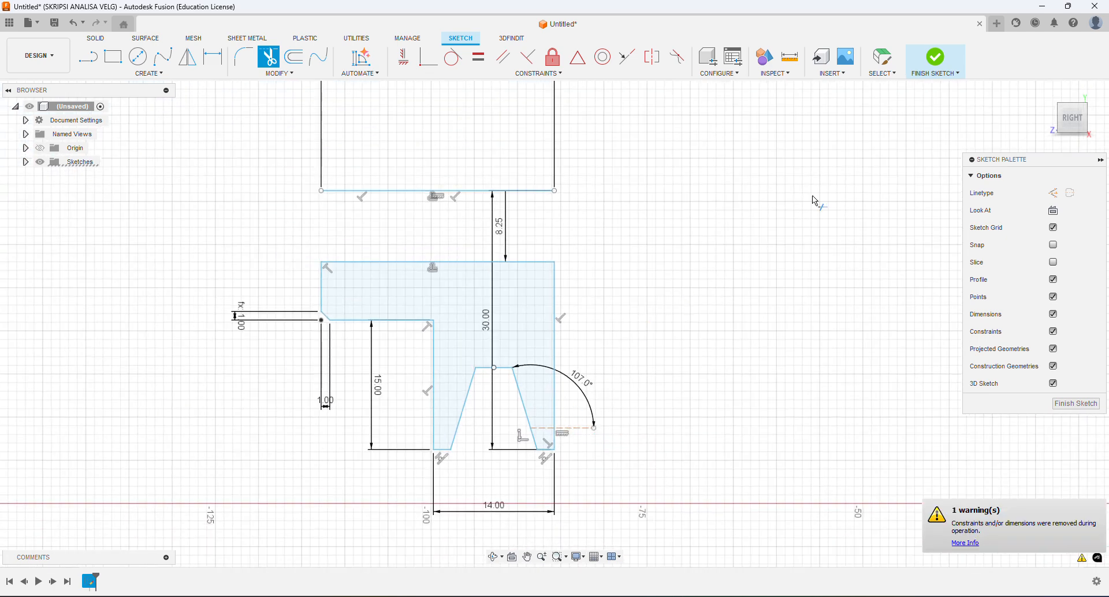
right_click(878, 130)
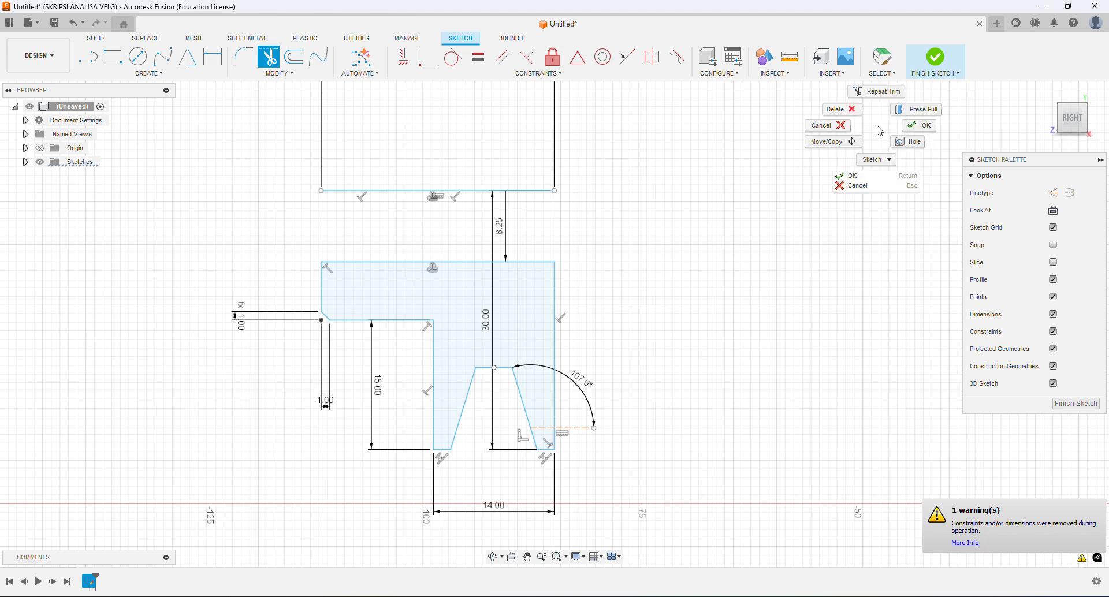
click(918, 125)
click(936, 58)
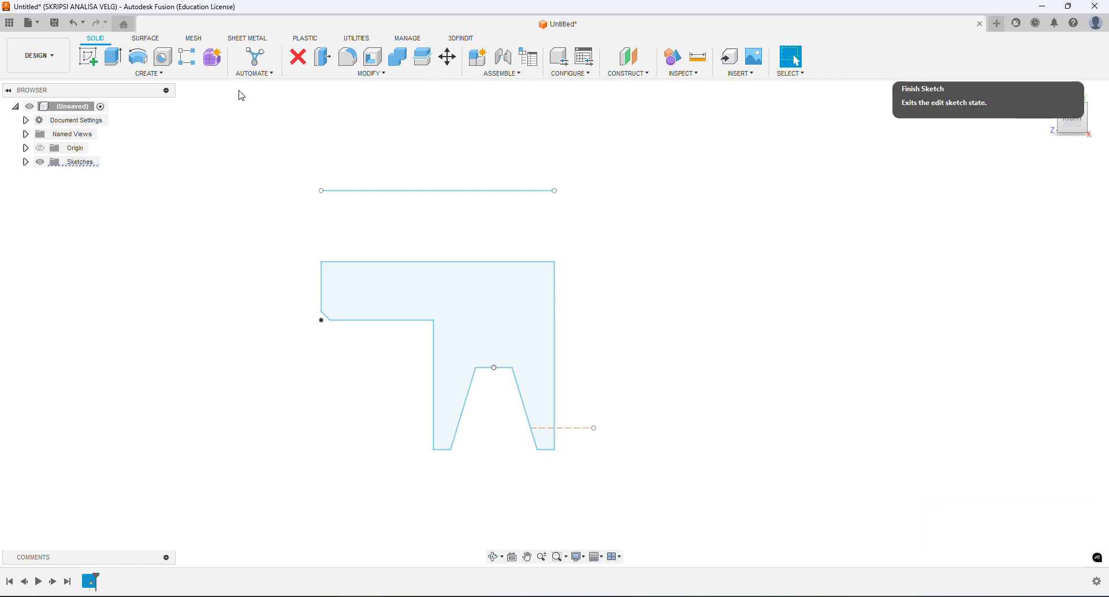
- Revolve the grooved profile 360 degrees about the separate horizontal line above it as a new body
click(138, 58)
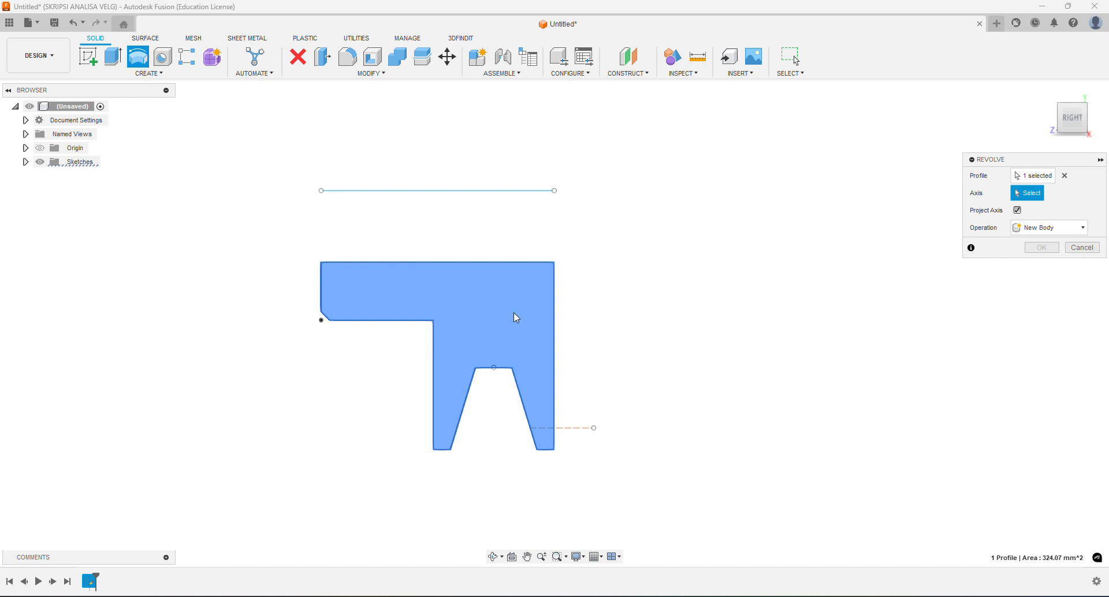
click(1031, 176)
click(518, 311)
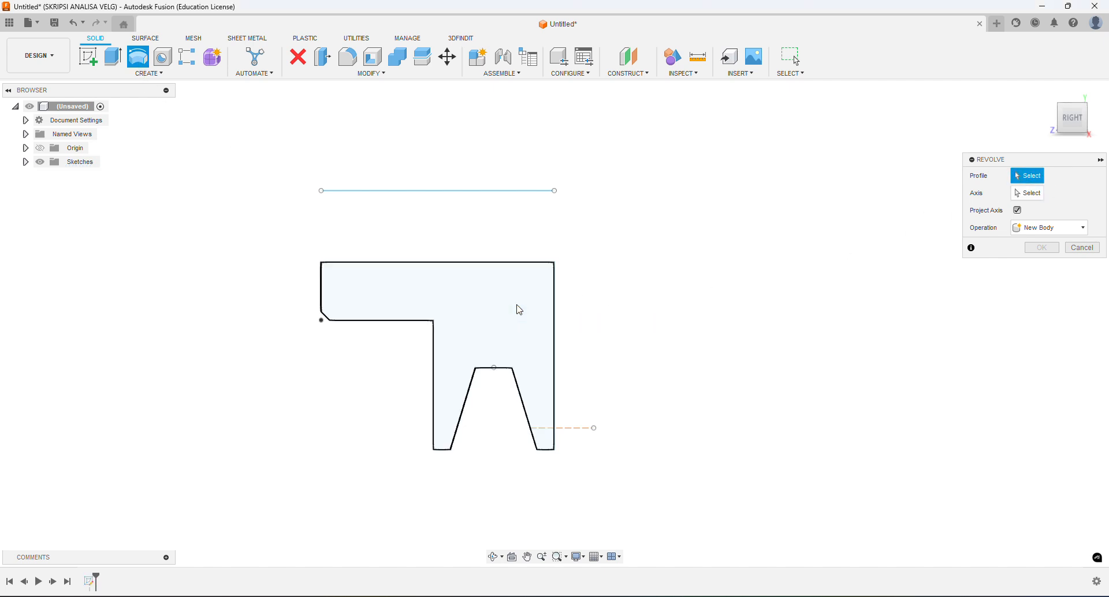
click(540, 304)
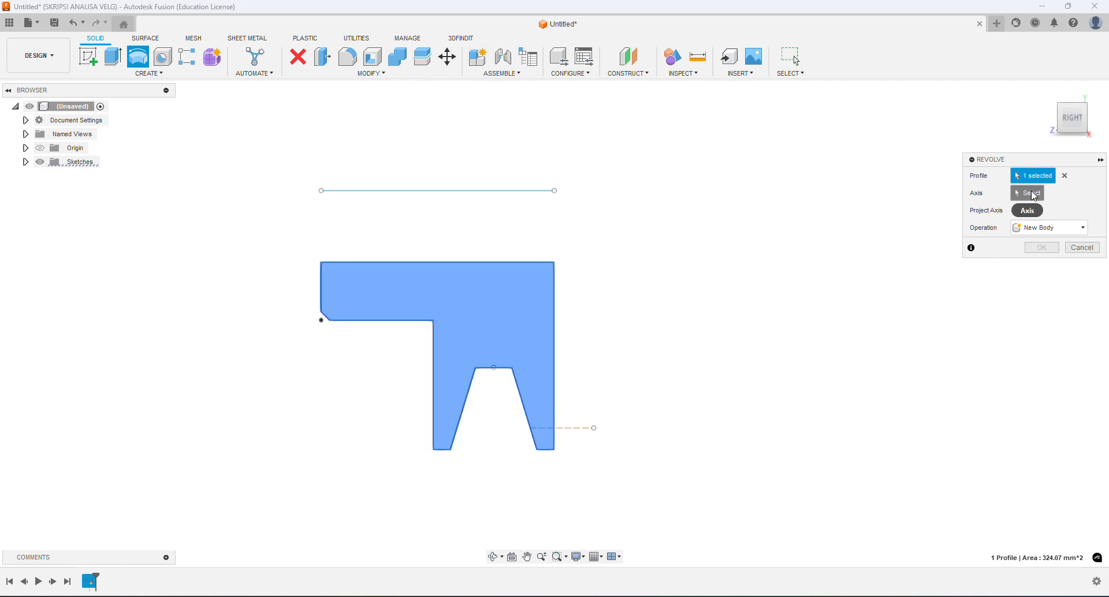
click(1031, 193)
click(485, 190)
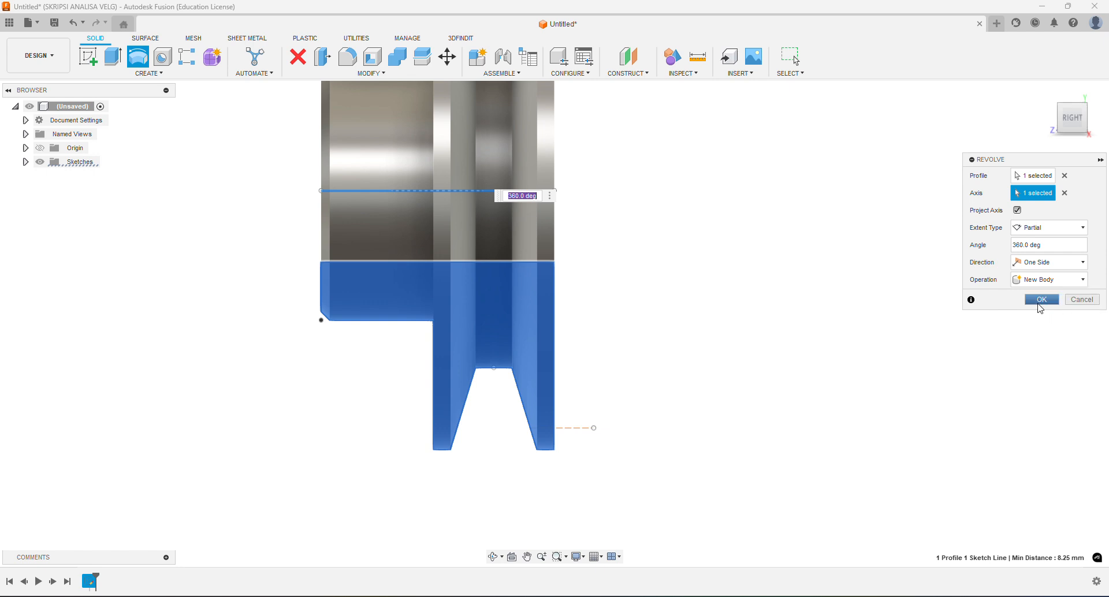
click(1041, 299)
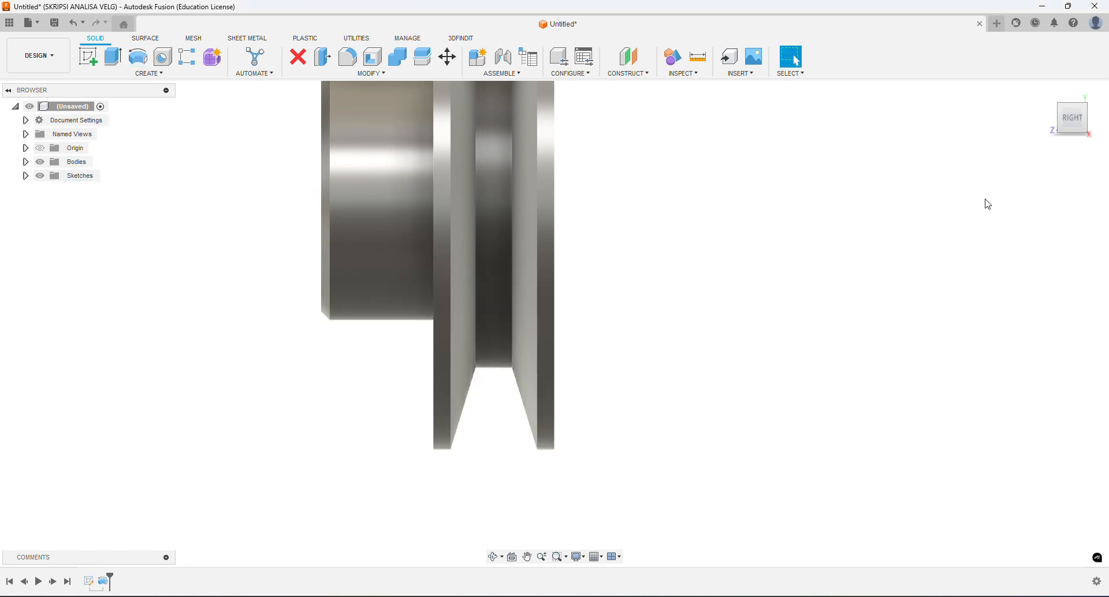
- Examine the revolved pulley's hub, bore, V-groove and flat back face from several angles
click(1050, 93)
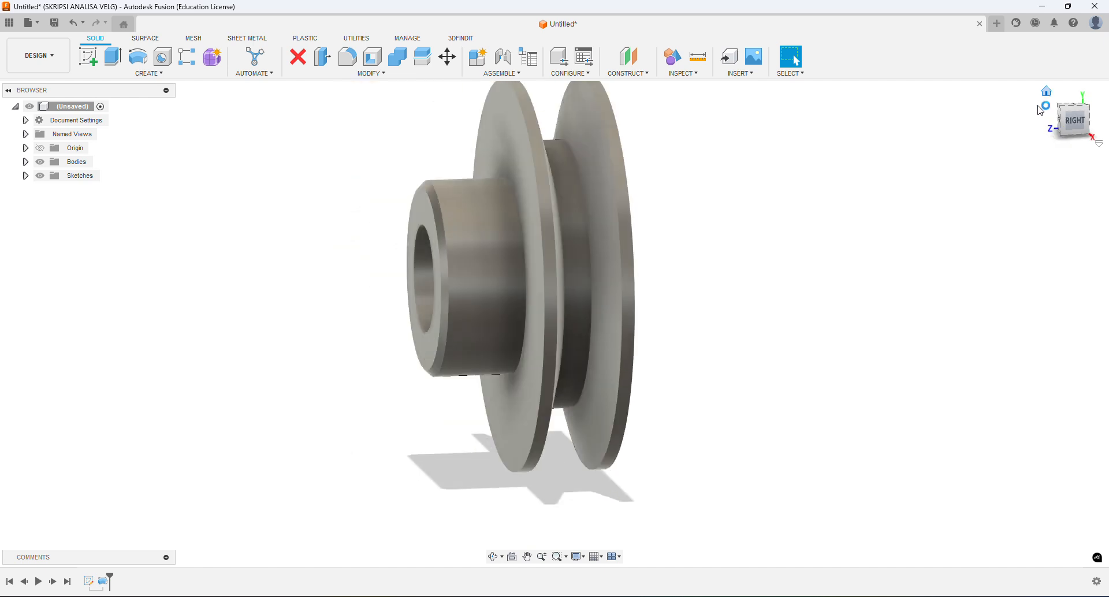
shift+middle_drag(776, 304, 461, 319)
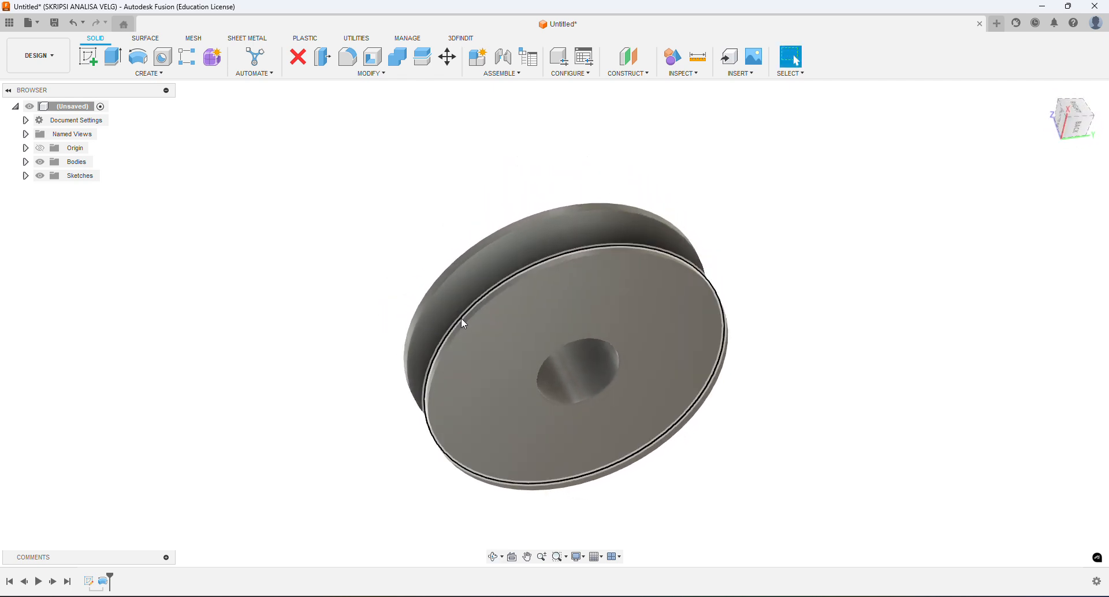
click(1048, 93)
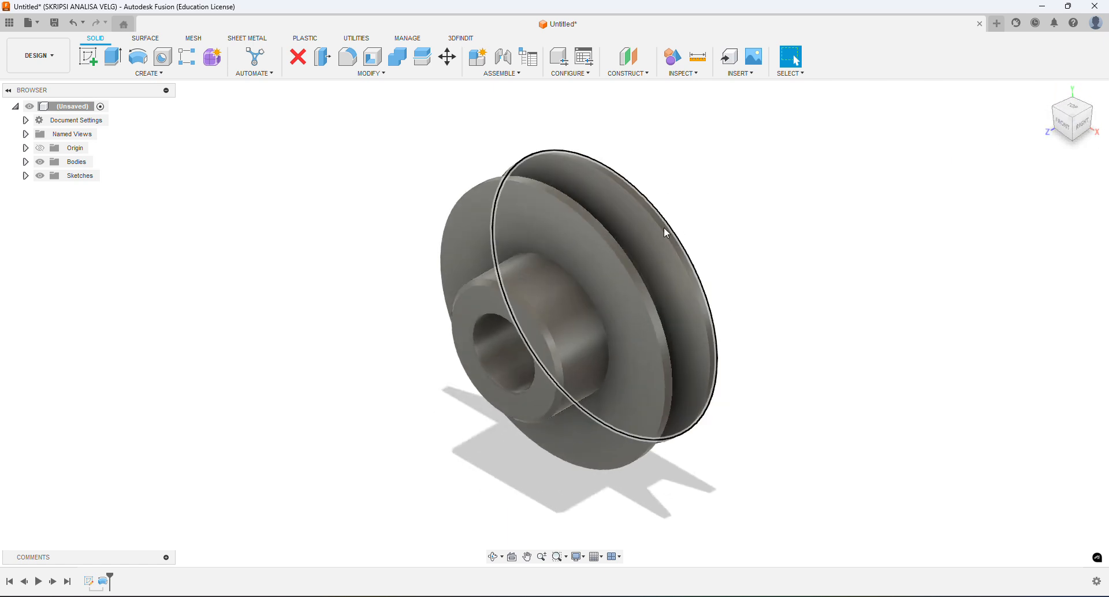
middle_drag(546, 310, 469, 337)
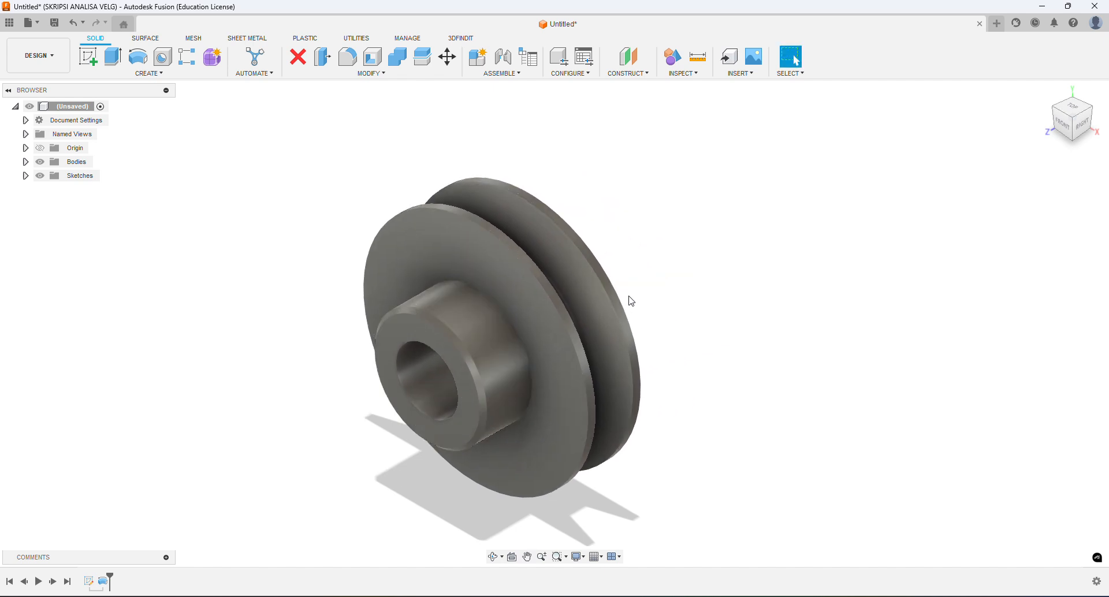
scroll(629, 299, up, 3)
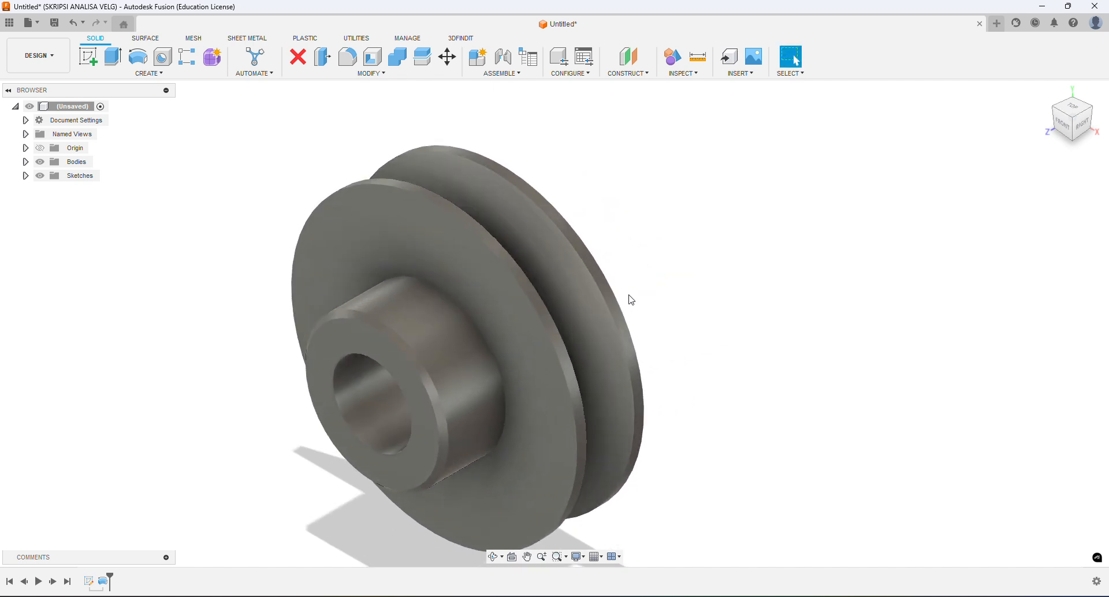
middle_drag(629, 299, 683, 270)
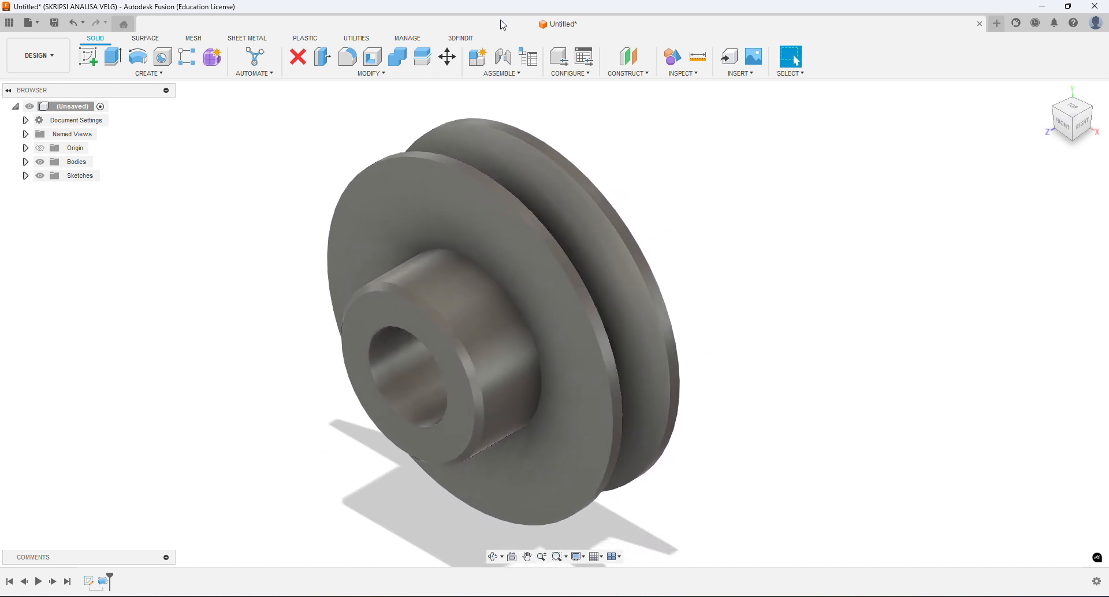